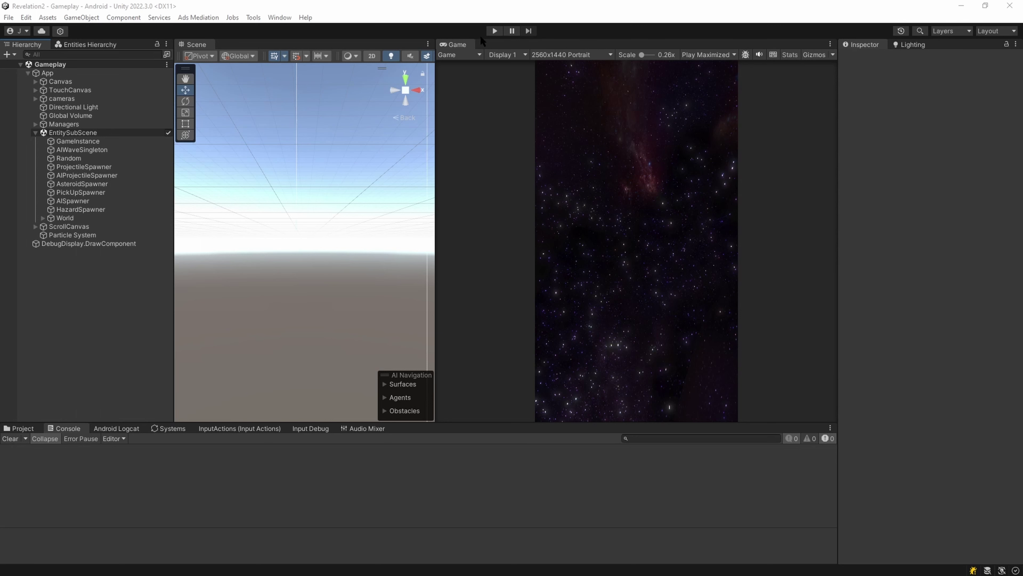
# Run the Gameplay scene in maximized Play mode to bring up the Cosmic Blitz title menu.
pyautogui.click(499, 31)
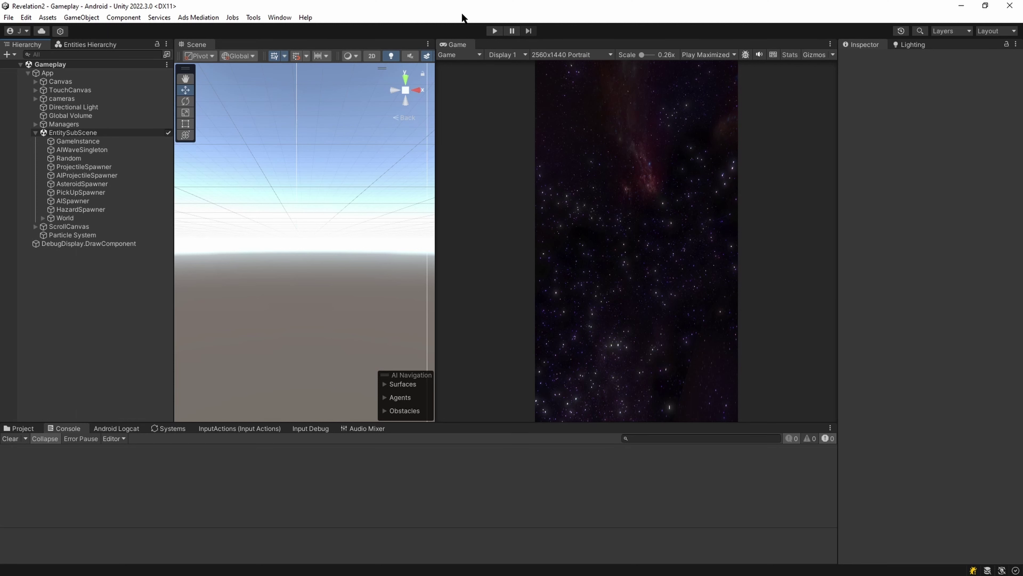
pyautogui.click(496, 29)
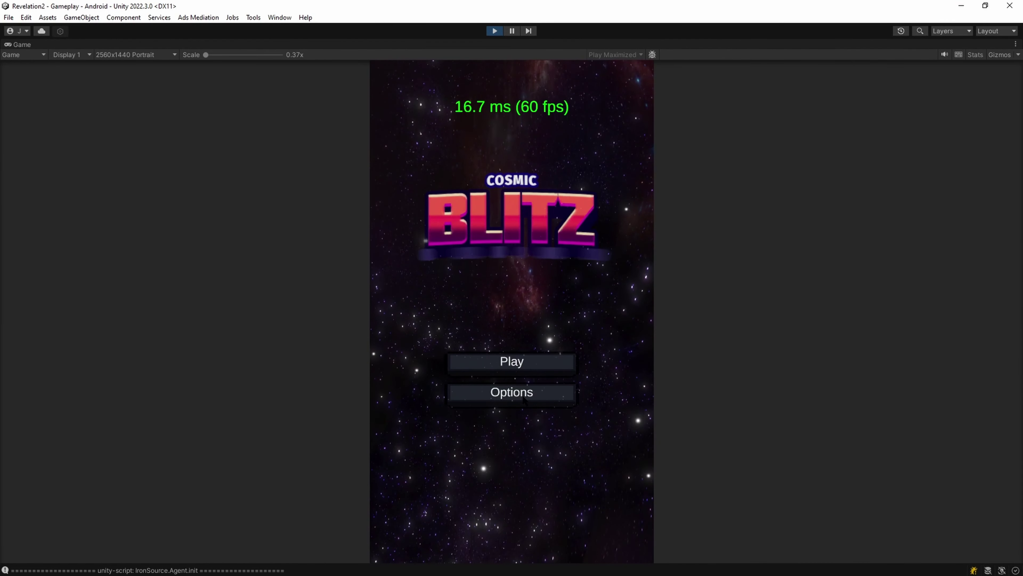
# In Options, lower the Music and Sfx volumes, select Touch controls, and return to the main menu.
pyautogui.click(454, 400)
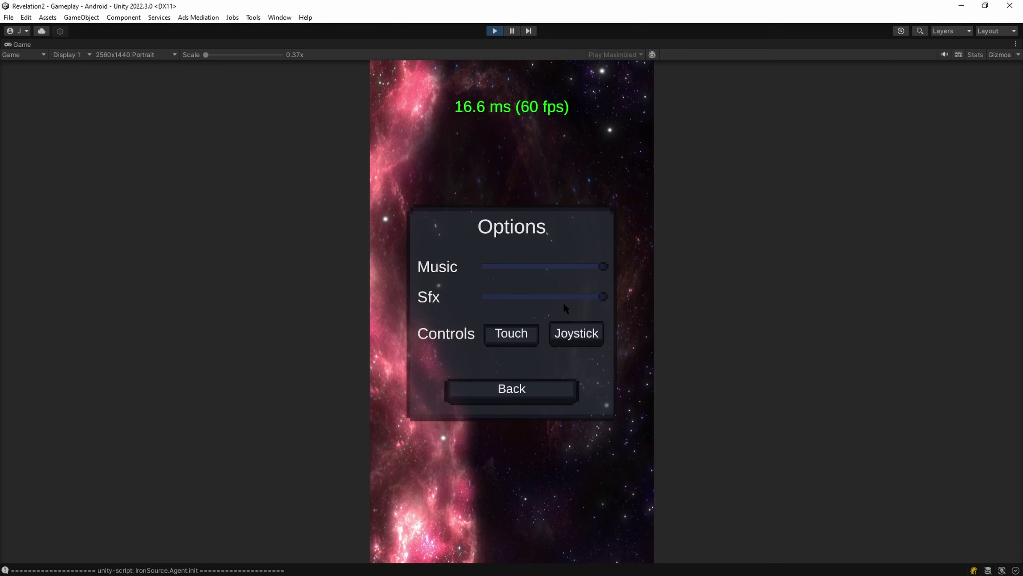
pyautogui.moveTo(601, 267); pyautogui.dragTo(495, 269)
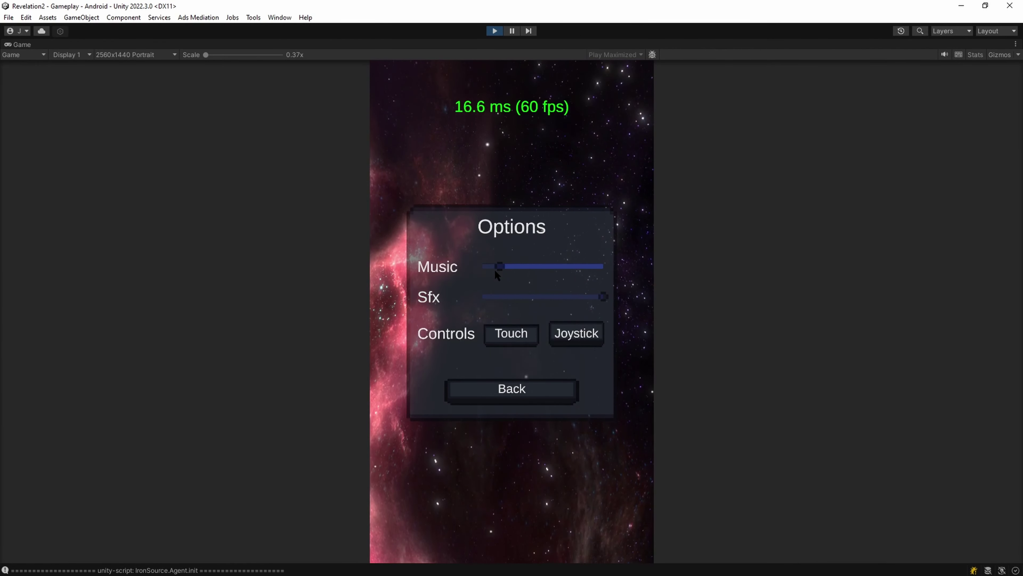
pyautogui.moveTo(605, 296); pyautogui.dragTo(513, 301)
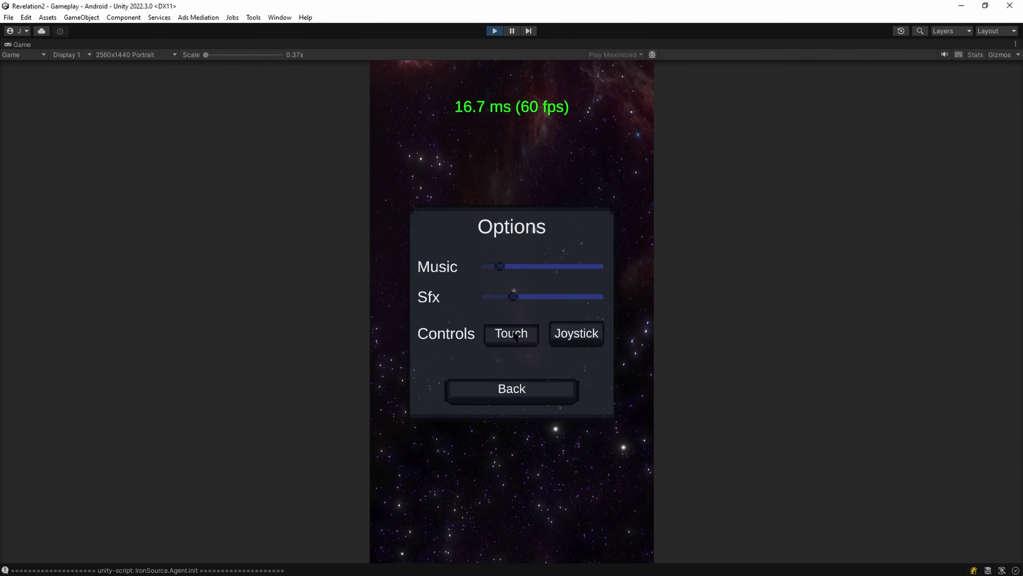
pyautogui.click(532, 341)
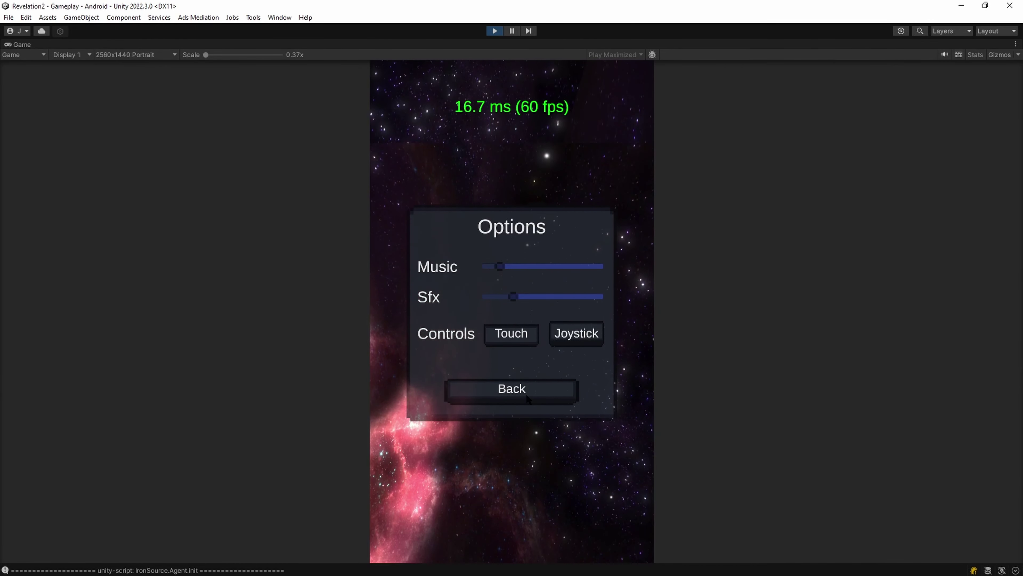
pyautogui.click(536, 392)
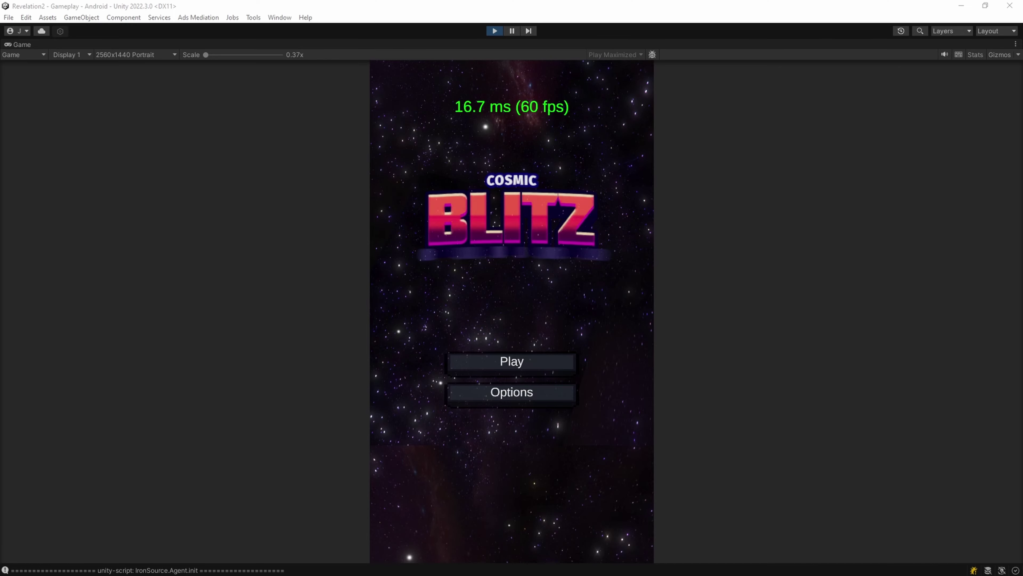
# Start a new game and steer the ship through the first waves, scoring 3025 points.
pyautogui.click(524, 361)
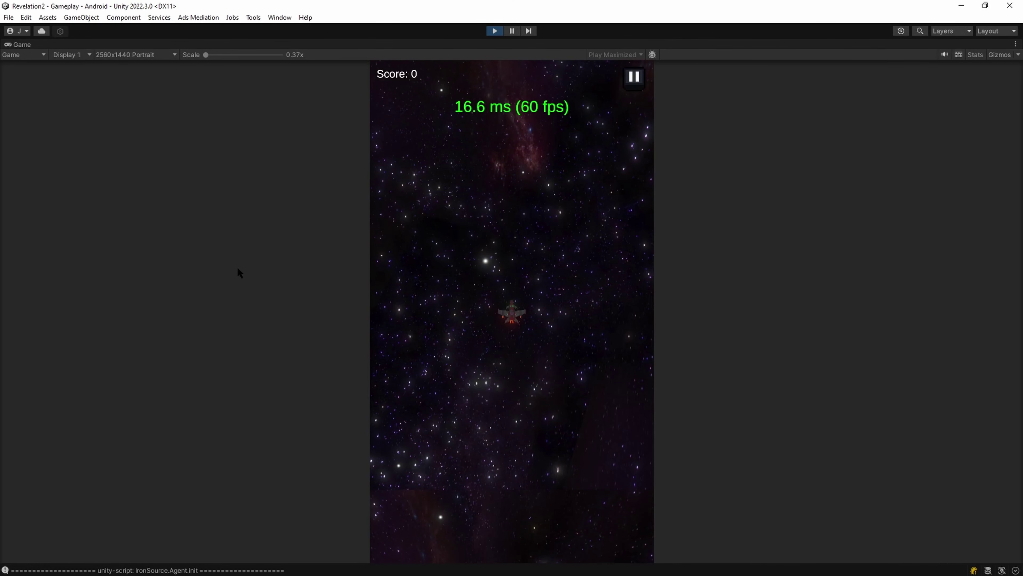
pyautogui.moveTo(523, 423); pyautogui.dragTo(499, 483)
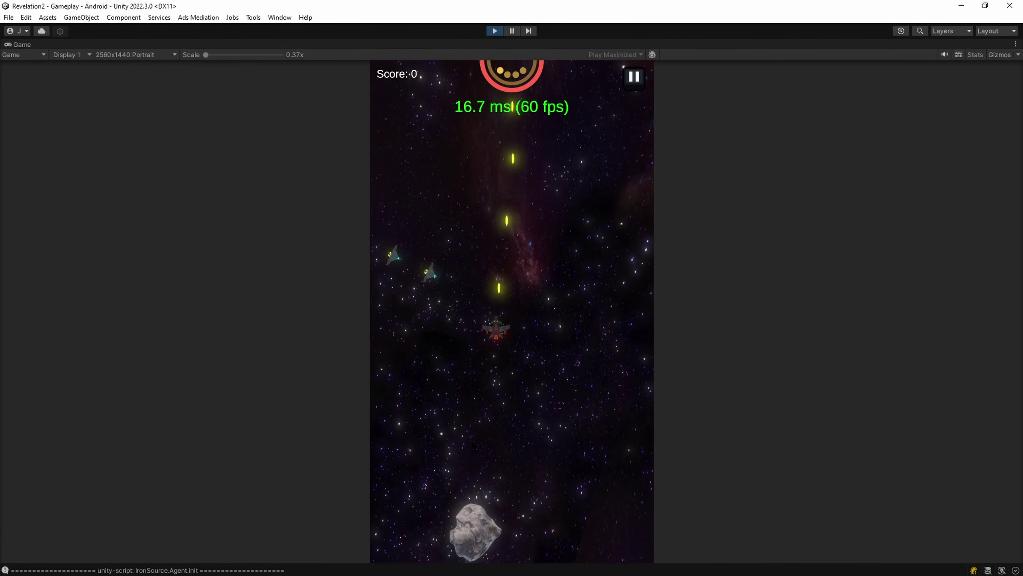
pyautogui.moveTo(483, 403)
pyautogui.mouseDown()
pyautogui.moveTo(570, 403)
pyautogui.moveTo(626, 499)
pyautogui.moveTo(519, 465)
pyautogui.moveTo(395, 529)
pyautogui.moveTo(411, 529)
pyautogui.moveTo(432, 432)
pyautogui.moveTo(415, 379)
pyautogui.moveTo(453, 381)
pyautogui.moveTo(516, 462)
pyautogui.mouseUp()
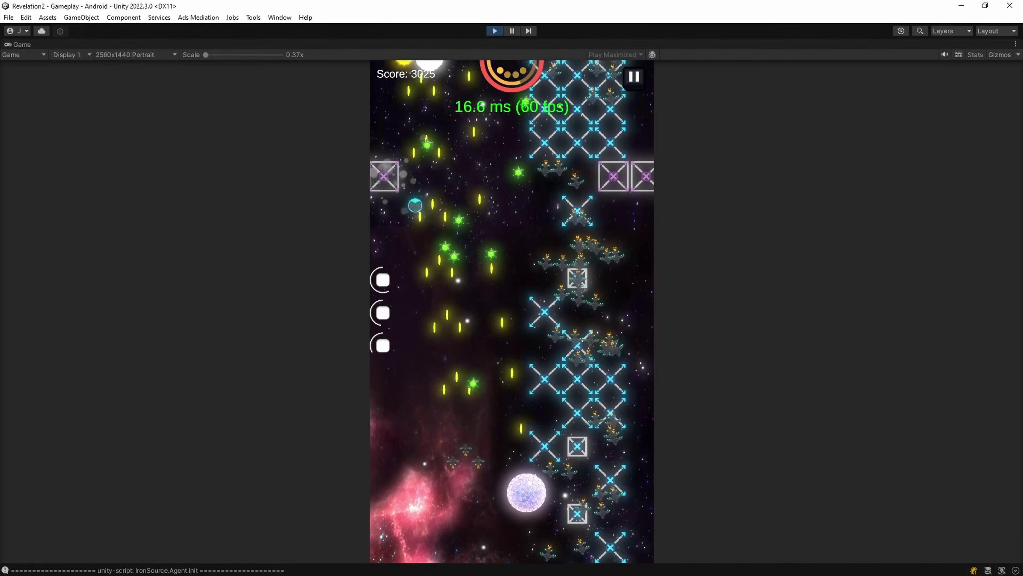
# Keep steering the ship until the score reaches 4975, then stop Play mode.
pyautogui.moveTo(551, 551)
pyautogui.mouseDown()
pyautogui.moveTo(546, 505)
pyautogui.moveTo(444, 273)
pyautogui.moveTo(621, 543)
pyautogui.moveTo(580, 524)
pyautogui.moveTo(591, 554)
pyautogui.moveTo(630, 567)
pyautogui.moveTo(556, 541)
pyautogui.moveTo(554, 532)
pyautogui.moveTo(614, 548)
pyautogui.moveTo(601, 518)
pyautogui.mouseUp()
pyautogui.moveTo(524, 519)
pyautogui.mouseDown()
pyautogui.moveTo(554, 516)
pyautogui.moveTo(585, 435)
pyautogui.moveTo(425, 437)
pyautogui.moveTo(407, 500)
pyautogui.moveTo(483, 532)
pyautogui.moveTo(501, 294)
pyautogui.moveTo(403, 460)
pyautogui.moveTo(419, 530)
pyautogui.moveTo(469, 521)
pyautogui.moveTo(452, 490)
pyautogui.moveTo(523, 498)
pyautogui.moveTo(412, 524)
pyautogui.moveTo(486, 492)
pyautogui.moveTo(510, 519)
pyautogui.moveTo(546, 516)
pyautogui.moveTo(521, 336)
pyautogui.moveTo(526, 560)
pyautogui.moveTo(527, 454)
pyautogui.moveTo(445, 569)
pyautogui.moveTo(518, 563)
pyautogui.moveTo(512, 524)
pyautogui.moveTo(477, 510)
pyautogui.moveTo(540, 424)
pyautogui.moveTo(560, 367)
pyautogui.moveTo(519, 438)
pyautogui.moveTo(553, 450)
pyautogui.moveTo(533, 454)
pyautogui.moveTo(540, 438)
pyautogui.moveTo(485, 426)
pyautogui.moveTo(503, 532)
pyautogui.moveTo(520, 564)
pyautogui.moveTo(538, 568)
pyautogui.moveTo(486, 566)
pyautogui.moveTo(494, 312)
pyautogui.moveTo(475, 267)
pyautogui.moveTo(504, 335)
pyautogui.moveTo(481, 416)
pyautogui.moveTo(487, 327)
pyautogui.moveTo(520, 307)
pyautogui.moveTo(507, 387)
pyautogui.moveTo(608, 558)
pyautogui.moveTo(709, 496)
pyautogui.moveTo(385, 545)
pyautogui.moveTo(419, 520)
pyautogui.moveTo(471, 508)
pyautogui.moveTo(559, 437)
pyautogui.moveTo(527, 383)
pyautogui.moveTo(355, 524)
pyautogui.moveTo(257, 481)
pyautogui.moveTo(422, 401)
pyautogui.moveTo(452, 510)
pyautogui.moveTo(566, 430)
pyautogui.mouseUp()
pyautogui.moveTo(546, 488)
pyautogui.mouseDown()
pyautogui.moveTo(499, 517)
pyautogui.moveTo(508, 524)
pyautogui.moveTo(428, 534)
pyautogui.moveTo(508, 542)
pyautogui.moveTo(520, 511)
pyautogui.moveTo(428, 393)
pyautogui.moveTo(409, 377)
pyautogui.moveTo(315, 421)
pyautogui.moveTo(402, 500)
pyautogui.moveTo(461, 451)
pyautogui.moveTo(451, 362)
pyautogui.moveTo(396, 405)
pyautogui.moveTo(445, 358)
pyautogui.moveTo(530, 425)
pyautogui.moveTo(533, 526)
pyautogui.moveTo(518, 529)
pyautogui.mouseUp()
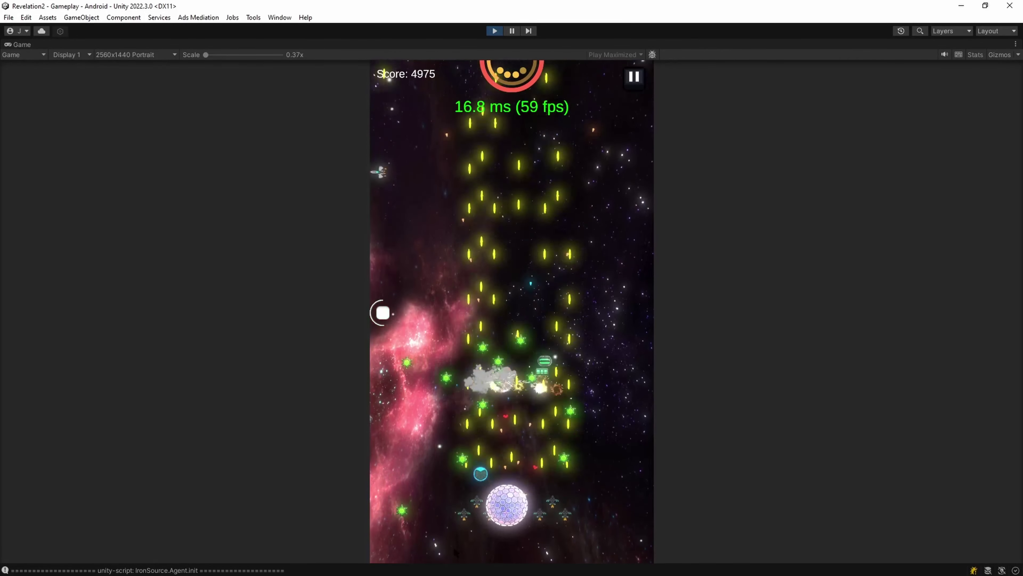
pyautogui.moveTo(519, 561)
pyautogui.mouseDown()
pyautogui.moveTo(450, 543)
pyautogui.moveTo(500, 473)
pyautogui.mouseUp()
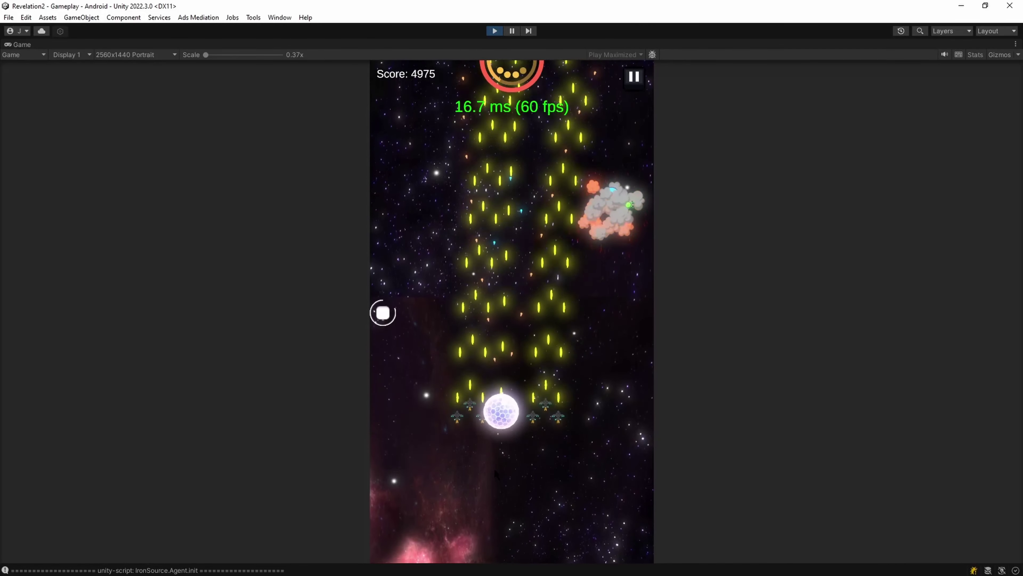
pyautogui.moveTo(499, 472)
pyautogui.mouseDown()
pyautogui.moveTo(655, 318)
pyautogui.moveTo(375, 527)
pyautogui.mouseUp()
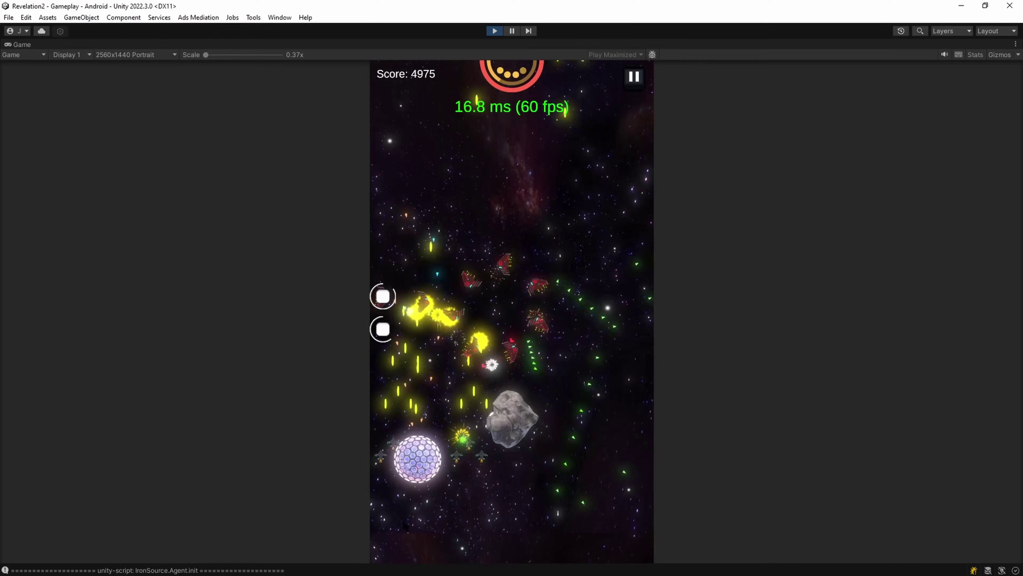
pyautogui.click(495, 31)
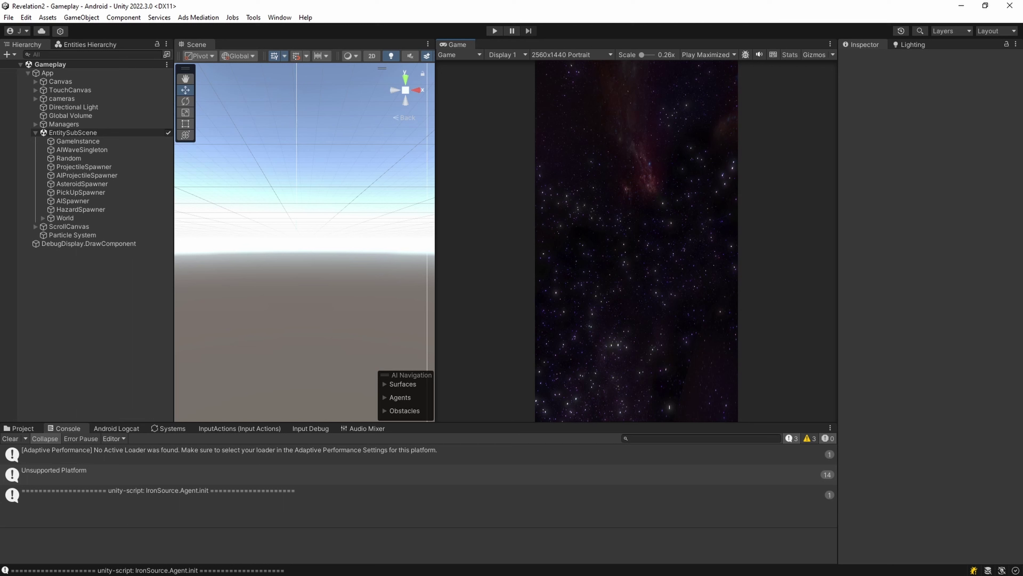
# Switch to Visual Studio and widen the PlayerInputSystem.cs pane beside ShipMoveSystem.cs.
pyautogui.hotkey('alt', 'Tab')
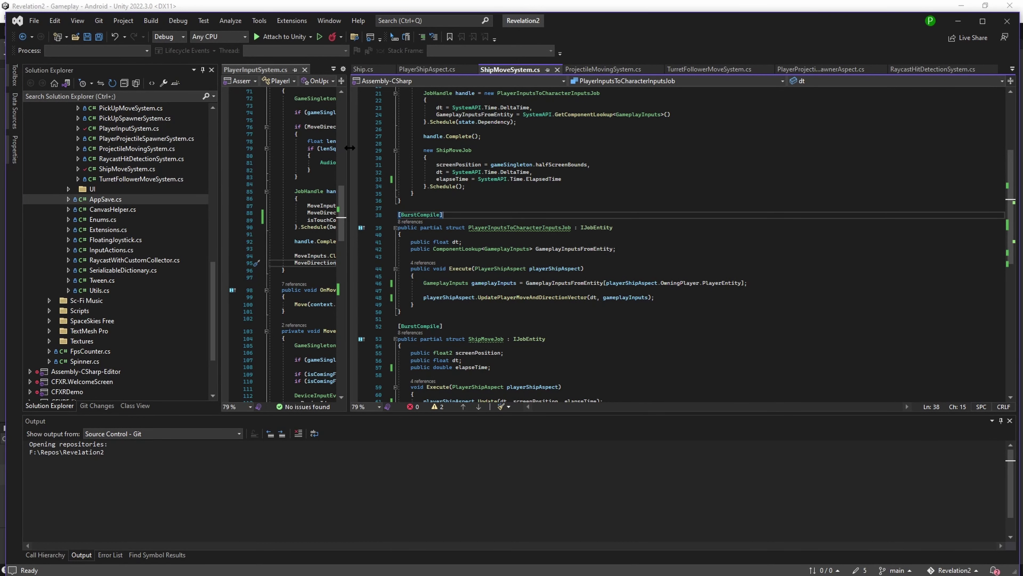
pyautogui.moveTo(350, 147); pyautogui.dragTo(728, 112)
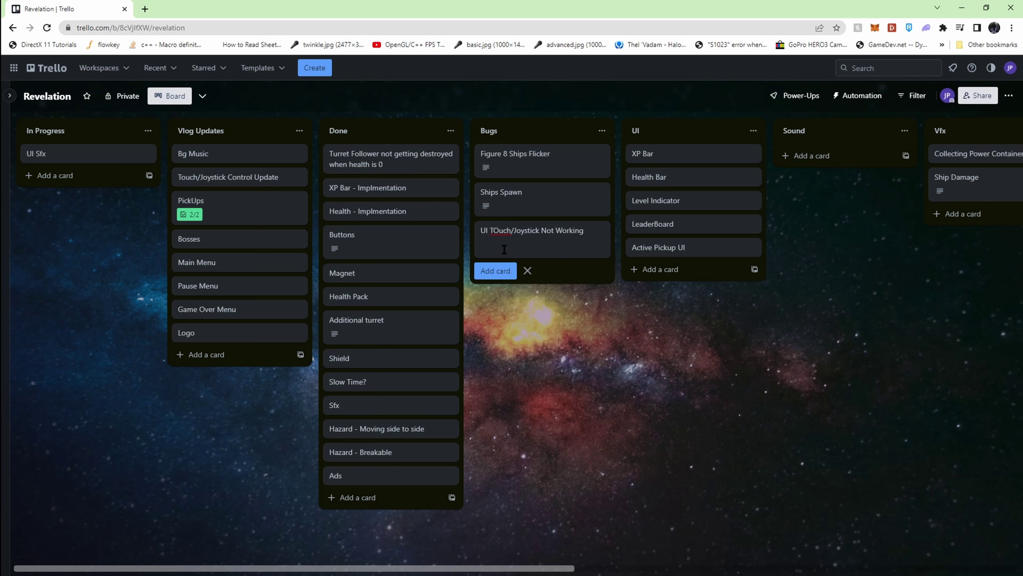
# Save the new bug card in Trello's Bugs list, then return to PlayerInputSystem.cs in Visual Studio.
pyautogui.press('Return')
pyautogui.write('No Bosses at 10th level')
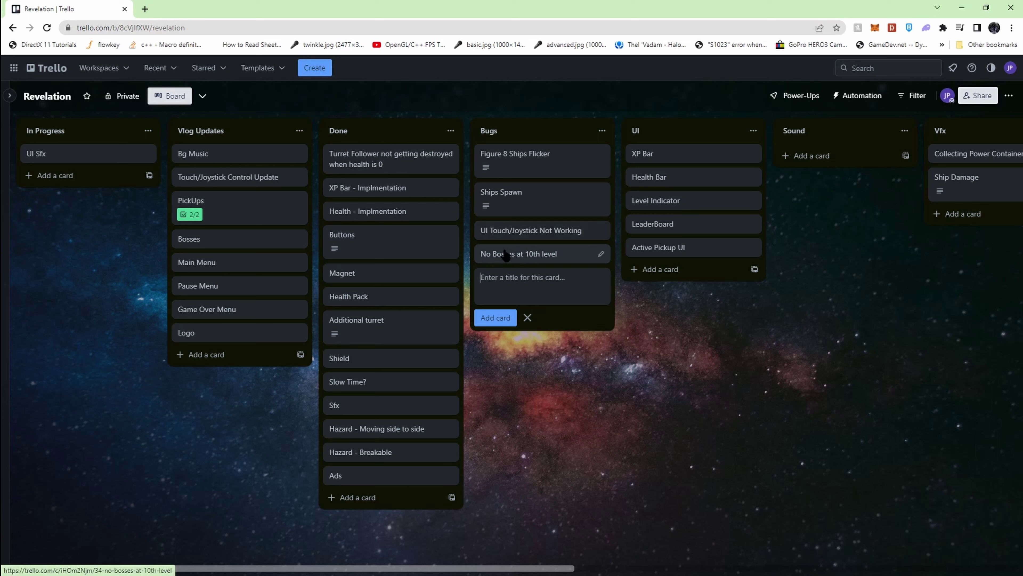
pyautogui.click(93, 567)
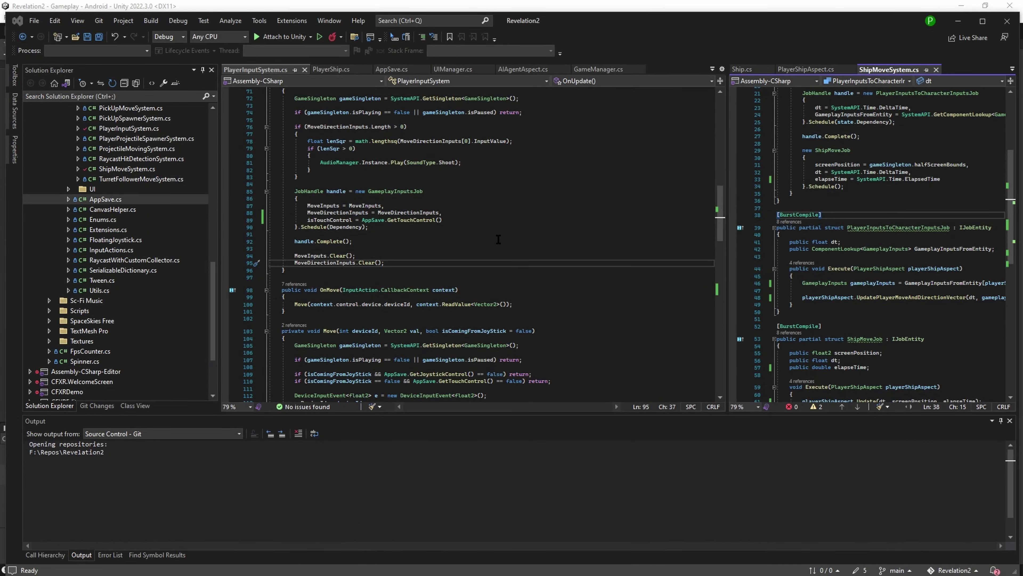
# Scroll PlayerInputSystem.cs to the top, then relaunch the game in Unity's maximized Play mode.
pyautogui.scroll(8, 560, 312)
pyautogui.scroll(8, 504, 302)
pyautogui.scroll(7, 450, 294)
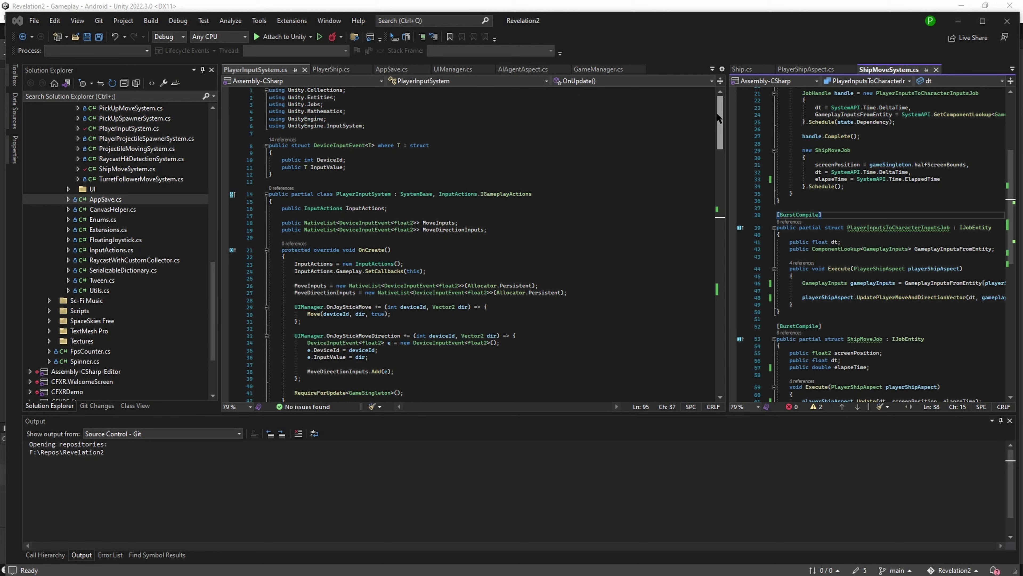
pyautogui.hotkey('alt', 'Tab')
pyautogui.click(500, 34)
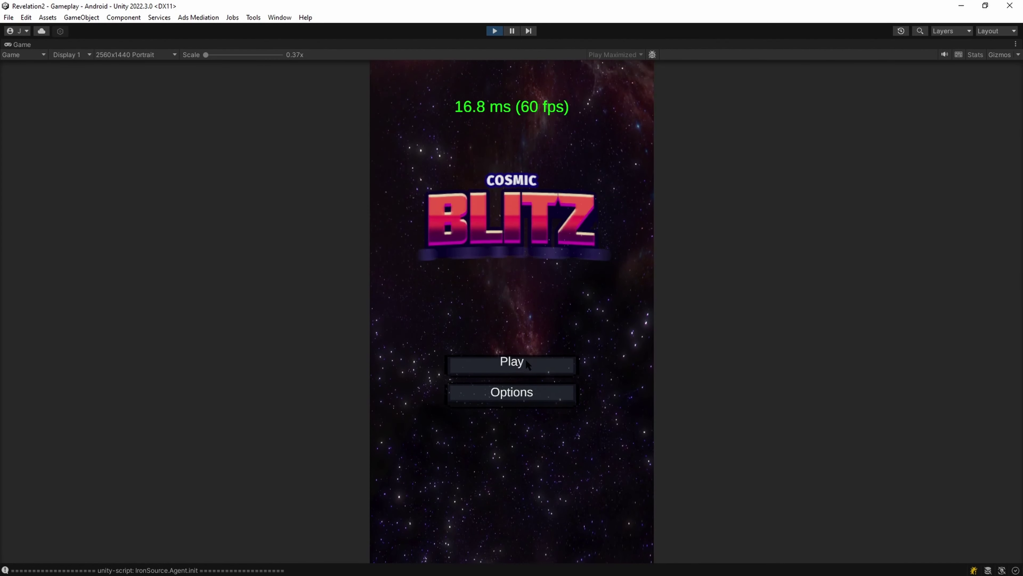
# Start a new run and steer the firing ship left, up, and right among asteroids and enemies.
pyautogui.click(525, 362)
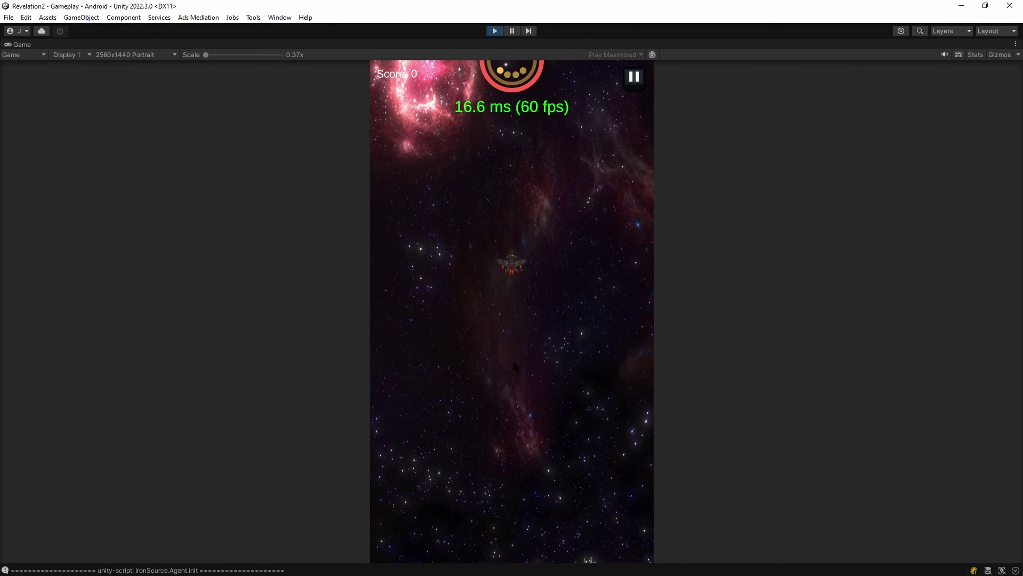
pyautogui.moveTo(513, 360)
pyautogui.mouseDown()
pyautogui.moveTo(446, 379)
pyautogui.moveTo(431, 520)
pyautogui.moveTo(400, 531)
pyautogui.moveTo(410, 476)
pyautogui.moveTo(381, 554)
pyautogui.moveTo(469, 541)
pyautogui.moveTo(459, 567)
pyautogui.mouseUp()
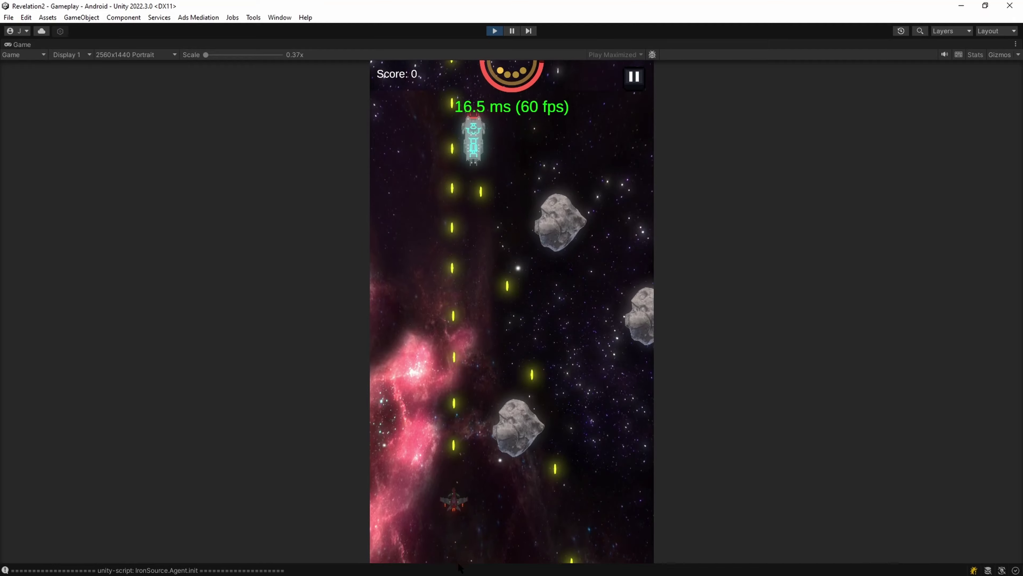
pyautogui.moveTo(459, 567)
pyautogui.mouseDown()
pyautogui.moveTo(426, 511)
pyautogui.moveTo(345, 519)
pyautogui.moveTo(338, 544)
pyautogui.mouseUp()
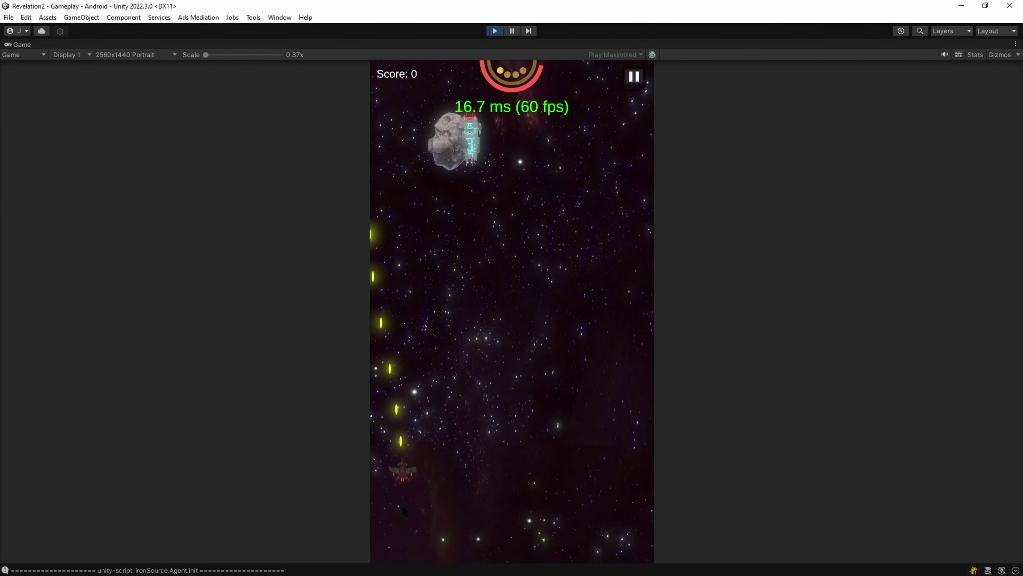
pyautogui.moveTo(403, 509); pyautogui.dragTo(398, 501)
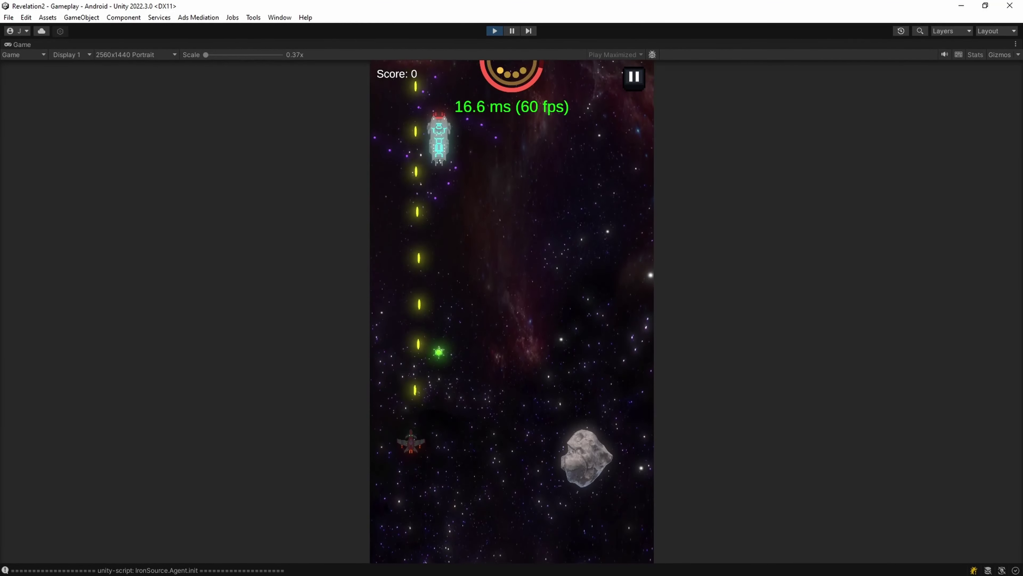
pyautogui.moveTo(405, 500)
pyautogui.mouseDown()
pyautogui.moveTo(431, 494)
pyautogui.moveTo(396, 409)
pyautogui.moveTo(384, 496)
pyautogui.moveTo(475, 480)
pyautogui.moveTo(409, 572)
pyautogui.moveTo(401, 550)
pyautogui.moveTo(410, 502)
pyautogui.moveTo(420, 571)
pyautogui.moveTo(406, 439)
pyautogui.moveTo(400, 454)
pyautogui.moveTo(517, 538)
pyautogui.moveTo(367, 547)
pyautogui.moveTo(530, 545)
pyautogui.moveTo(501, 503)
pyautogui.mouseUp()
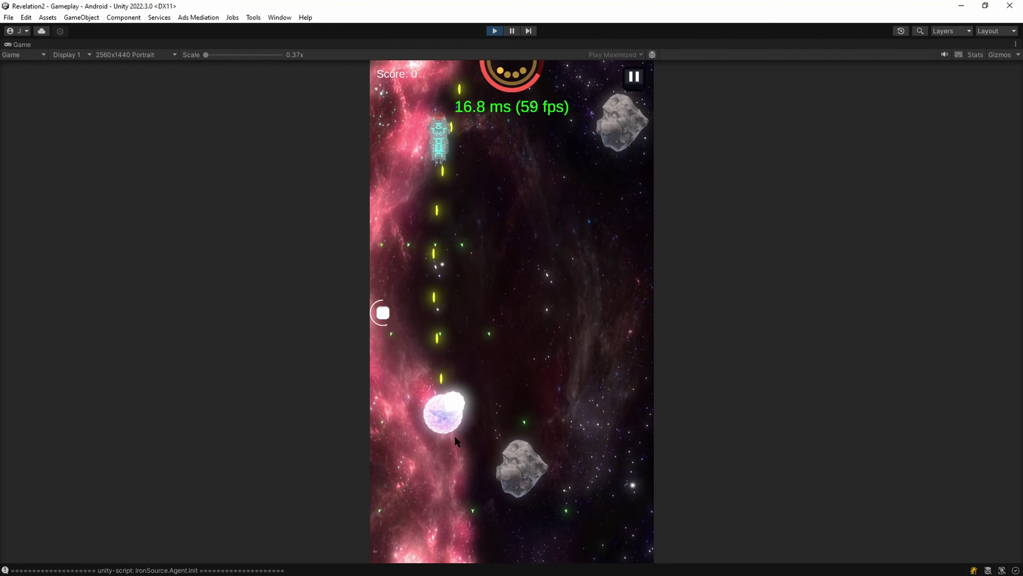
# Guide the ship up and then down-right, dodging asteroids and green enemy shots.
pyautogui.moveTo(500, 499)
pyautogui.mouseDown()
pyautogui.moveTo(517, 353)
pyautogui.moveTo(624, 223)
pyautogui.moveTo(438, 323)
pyautogui.moveTo(488, 349)
pyautogui.moveTo(412, 391)
pyautogui.moveTo(590, 350)
pyautogui.moveTo(501, 333)
pyautogui.moveTo(442, 307)
pyautogui.moveTo(500, 314)
pyautogui.moveTo(485, 317)
pyautogui.moveTo(533, 237)
pyautogui.mouseUp()
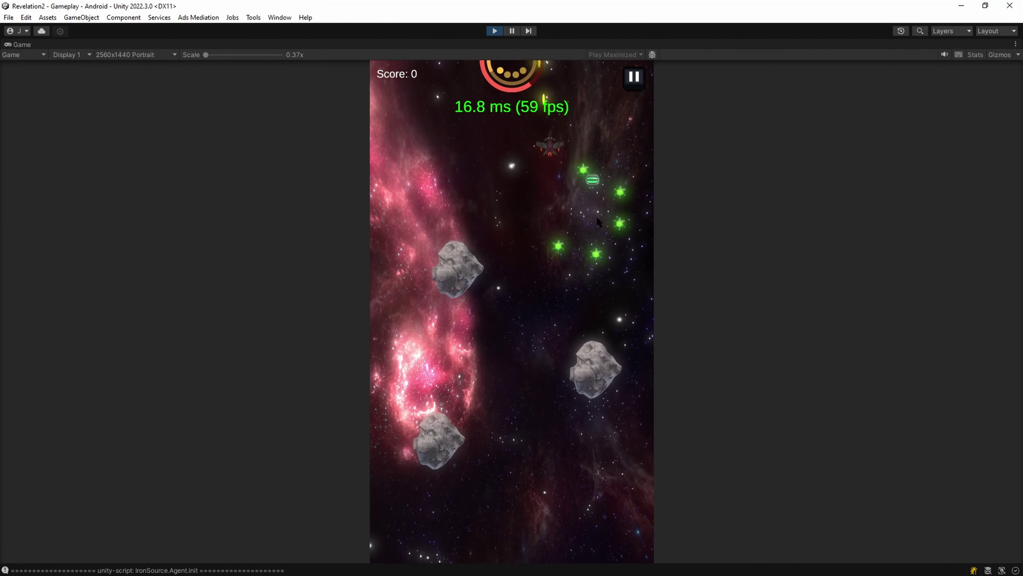
pyautogui.moveTo(533, 237)
pyautogui.mouseDown()
pyautogui.moveTo(565, 274)
pyautogui.moveTo(565, 435)
pyautogui.mouseUp()
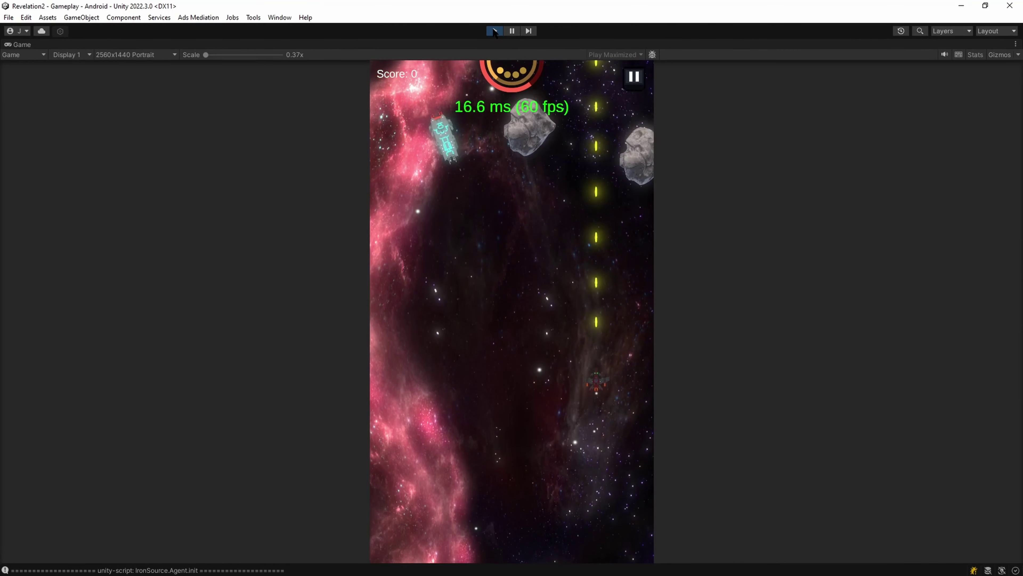
# Stop the current run and restart Play mode to return to the Cosmic Blitz title menu.
pyautogui.click(495, 32)
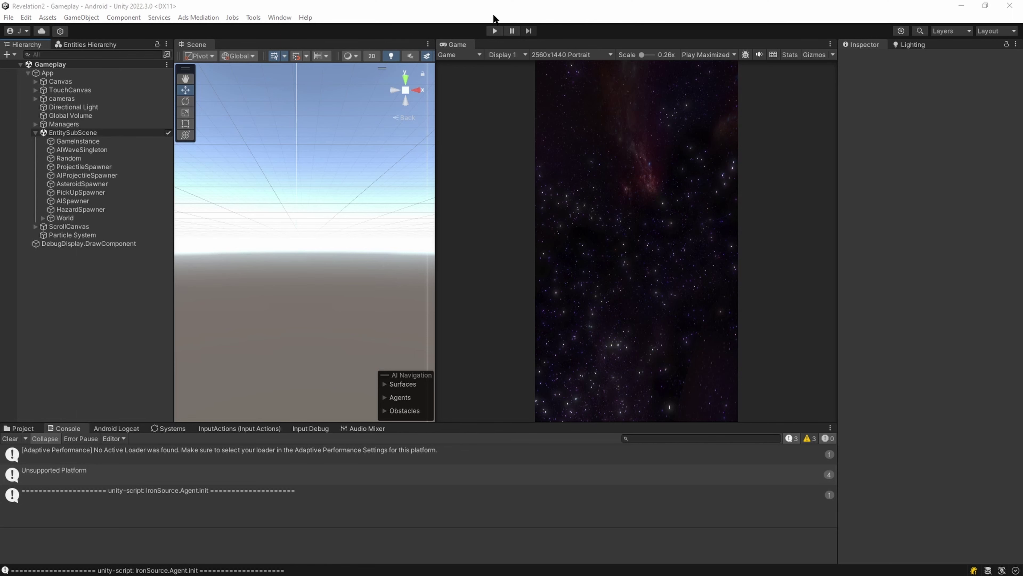
pyautogui.click(495, 30)
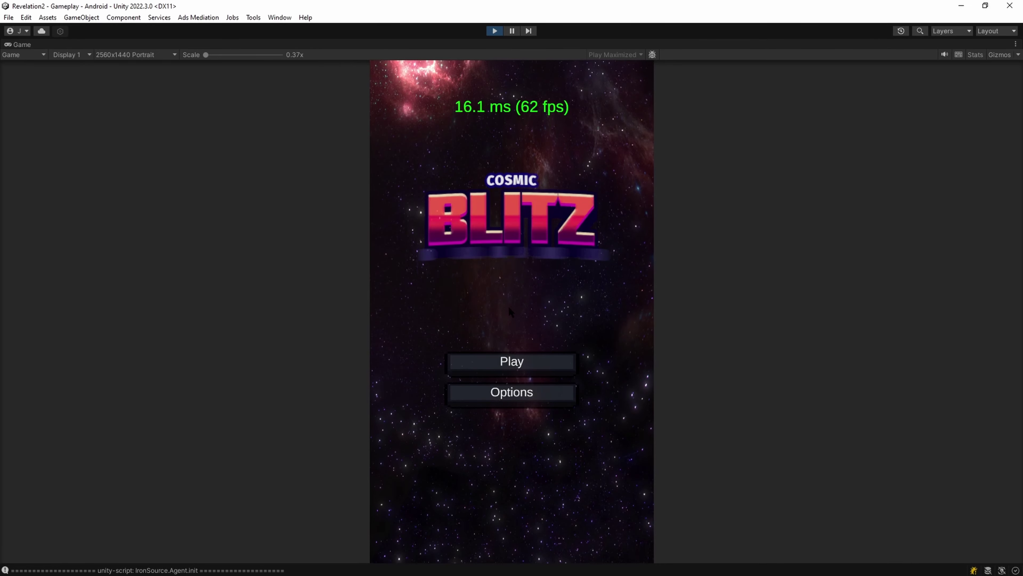
# Check the game's Options screen, return to the main menu, and start playing.
pyautogui.click(550, 387)
pyautogui.click(572, 394)
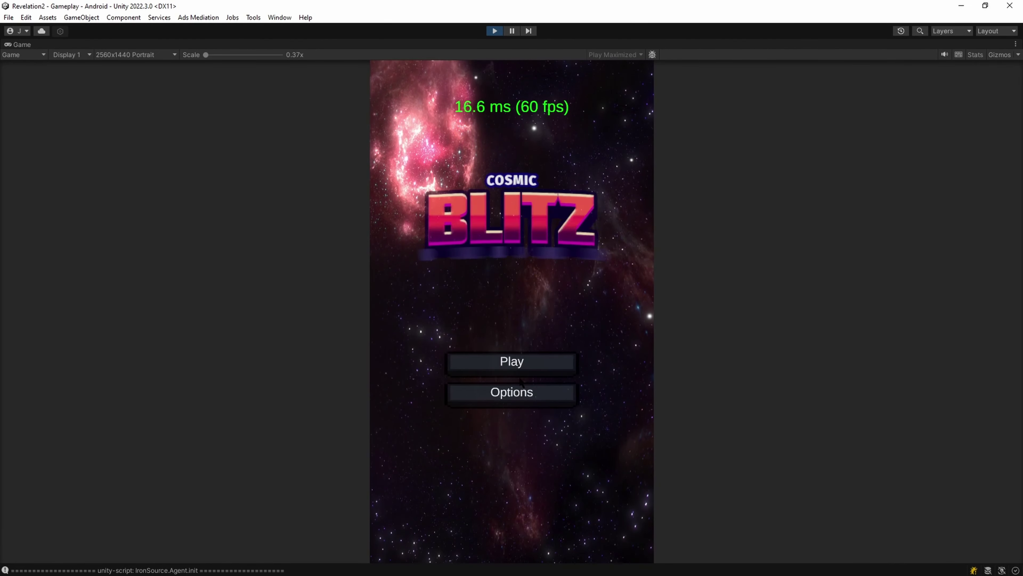
pyautogui.click(530, 356)
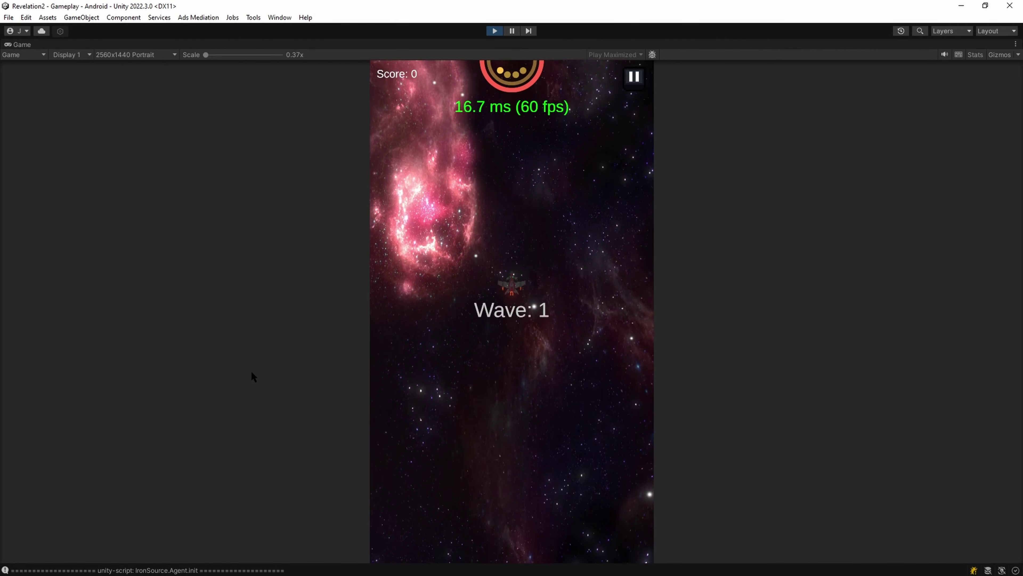
# Pause and resume the run, then pause again, quit, and return to the main menu after Game Over.
pyautogui.click(634, 77)
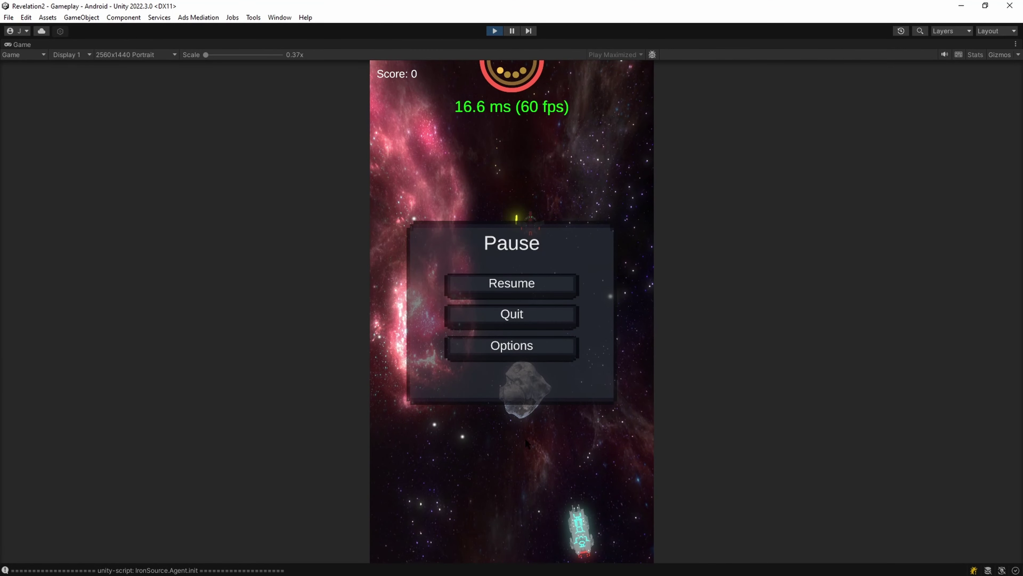
pyautogui.click(499, 287)
pyautogui.press('Escape')
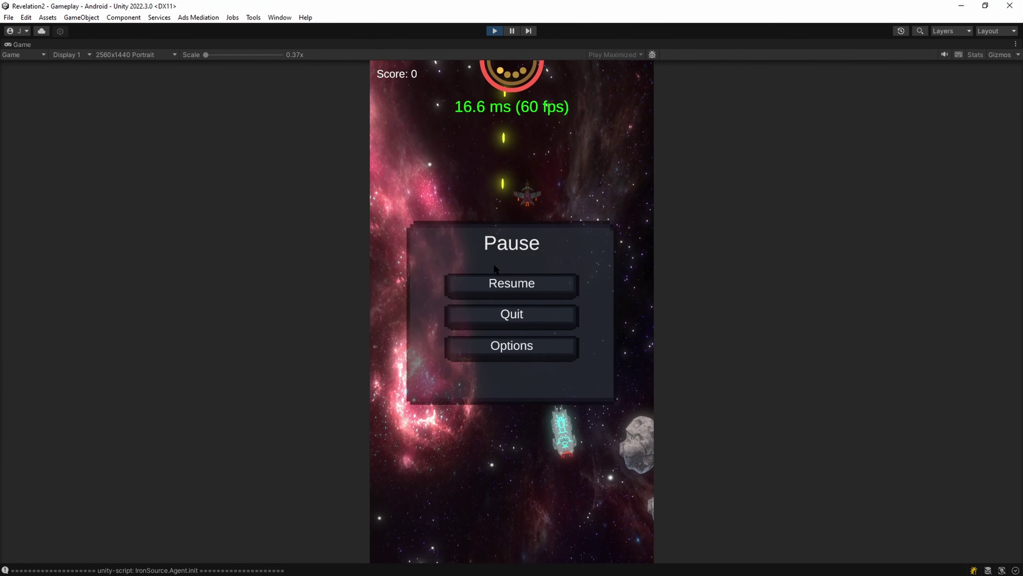
pyautogui.click(502, 318)
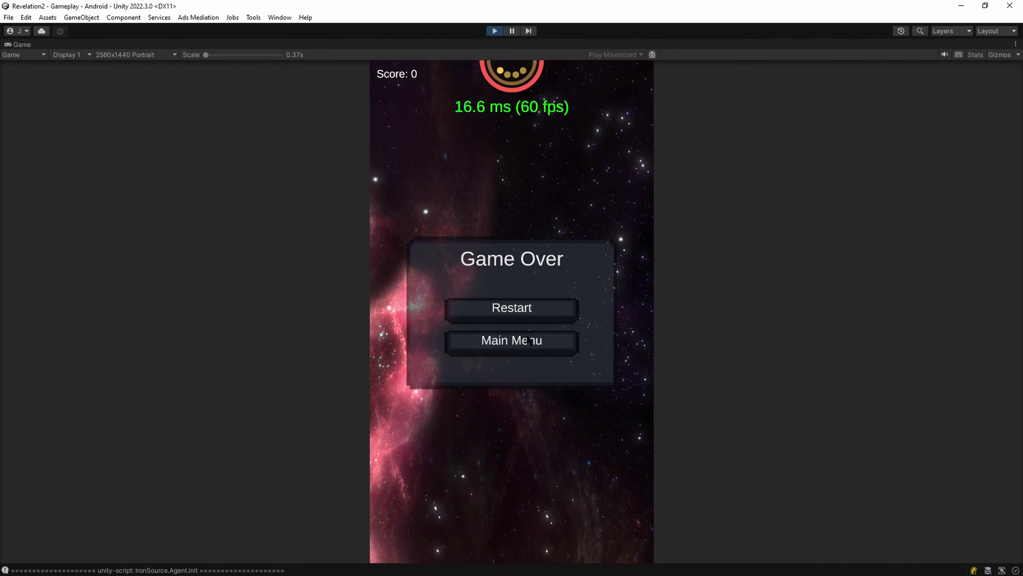
pyautogui.click(510, 341)
# Start a new game and steer the ship left, back to centre, then up-right through Wave 1.
pyautogui.click(498, 365)
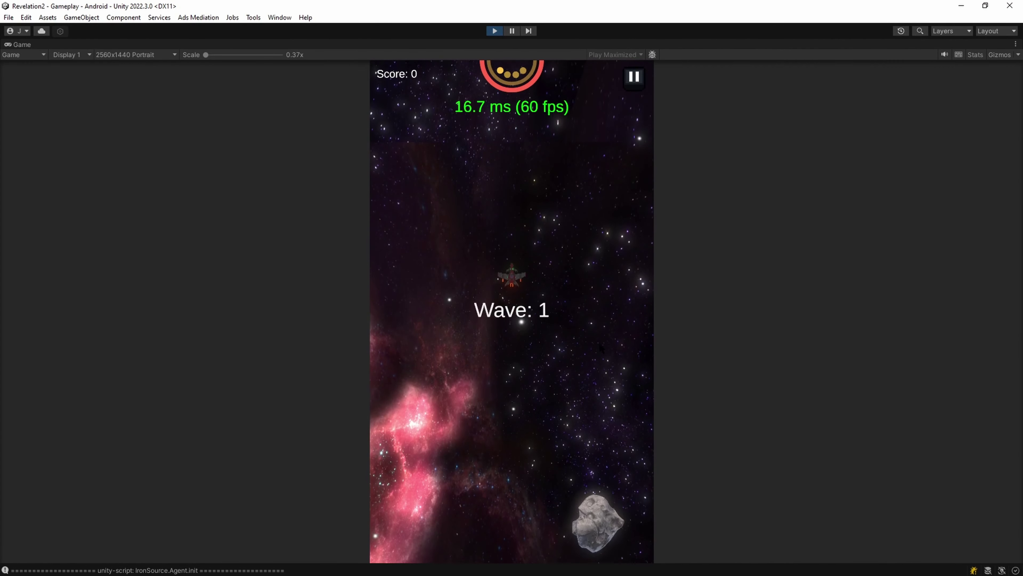
pyautogui.moveTo(577, 507); pyautogui.dragTo(338, 503)
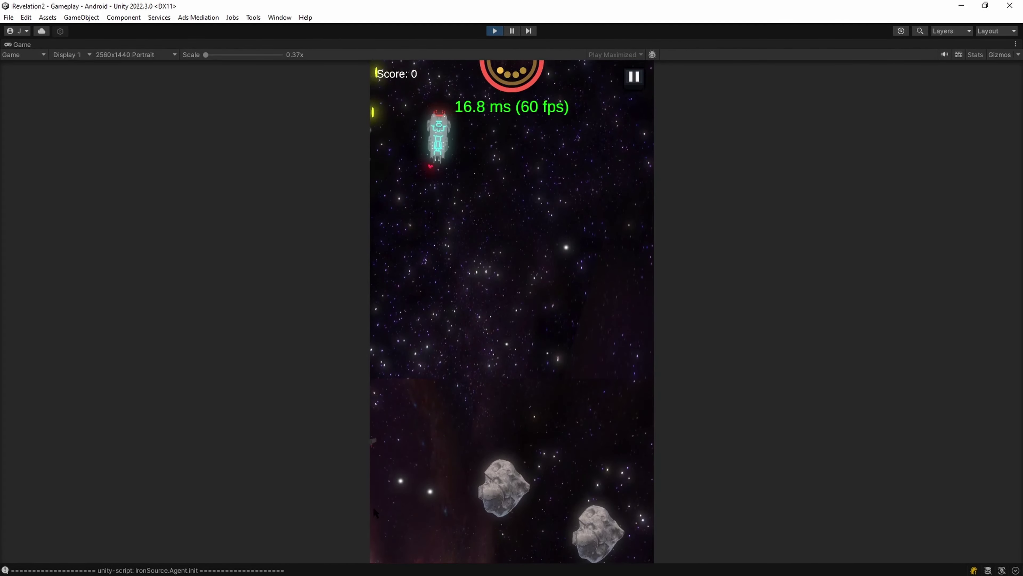
pyautogui.moveTo(338, 504); pyautogui.dragTo(425, 488)
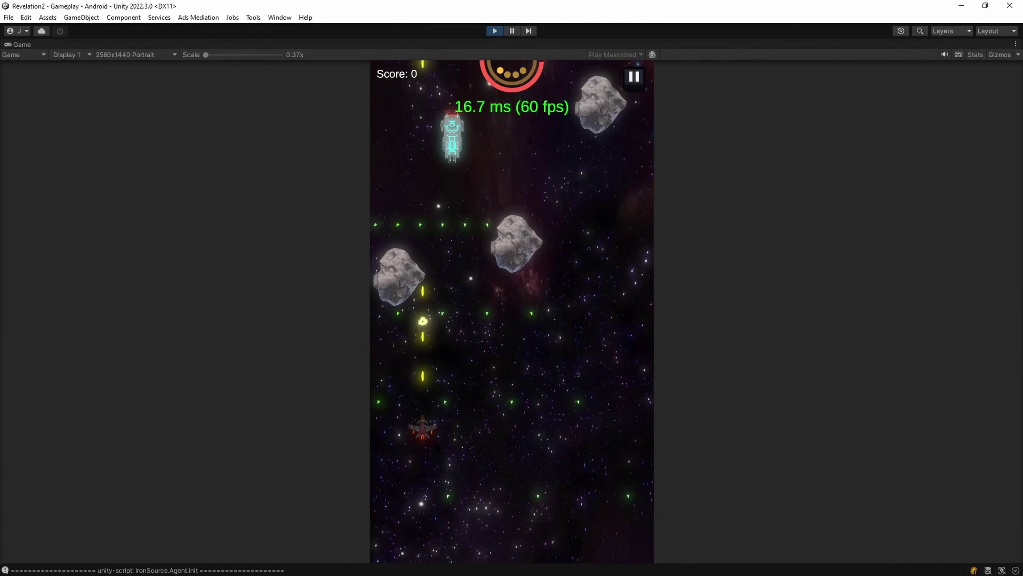
pyautogui.moveTo(426, 463)
pyautogui.mouseDown()
pyautogui.moveTo(584, 399)
pyautogui.moveTo(623, 532)
pyautogui.moveTo(567, 569)
pyautogui.moveTo(551, 563)
pyautogui.moveTo(616, 572)
pyautogui.moveTo(644, 516)
pyautogui.moveTo(646, 524)
pyautogui.mouseUp()
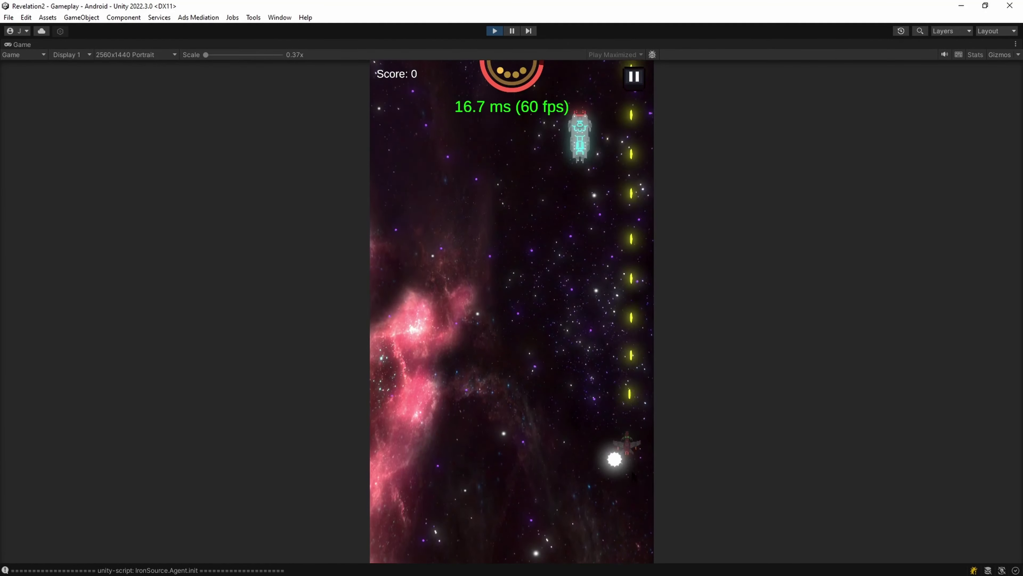
pyautogui.moveTo(647, 524)
pyautogui.mouseDown()
pyautogui.moveTo(569, 412)
pyautogui.moveTo(614, 475)
pyautogui.mouseUp()
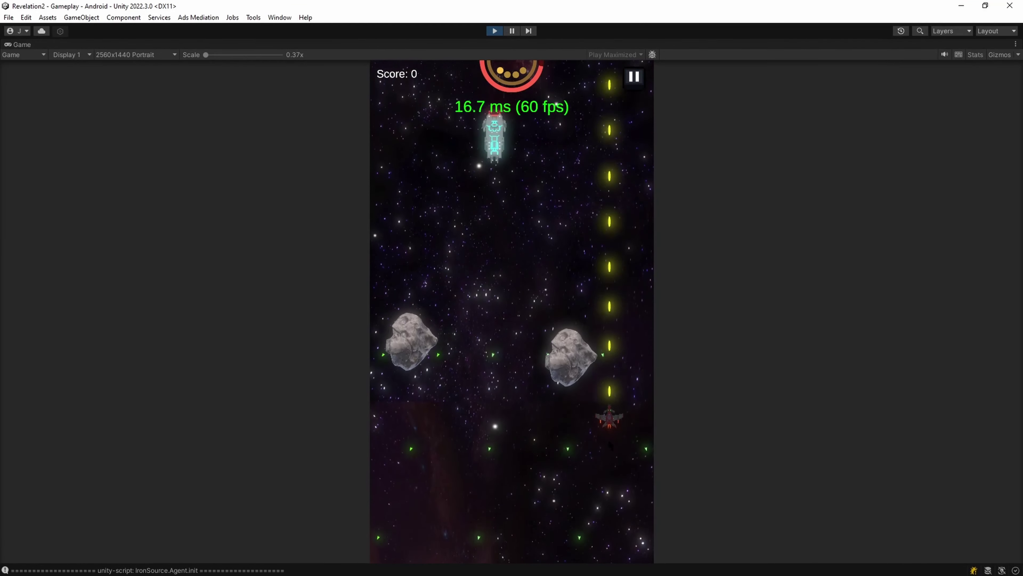
pyautogui.moveTo(615, 477)
pyautogui.mouseDown()
pyautogui.moveTo(560, 472)
pyautogui.moveTo(571, 570)
pyautogui.moveTo(596, 571)
pyautogui.moveTo(590, 478)
pyautogui.moveTo(631, 477)
pyautogui.mouseUp()
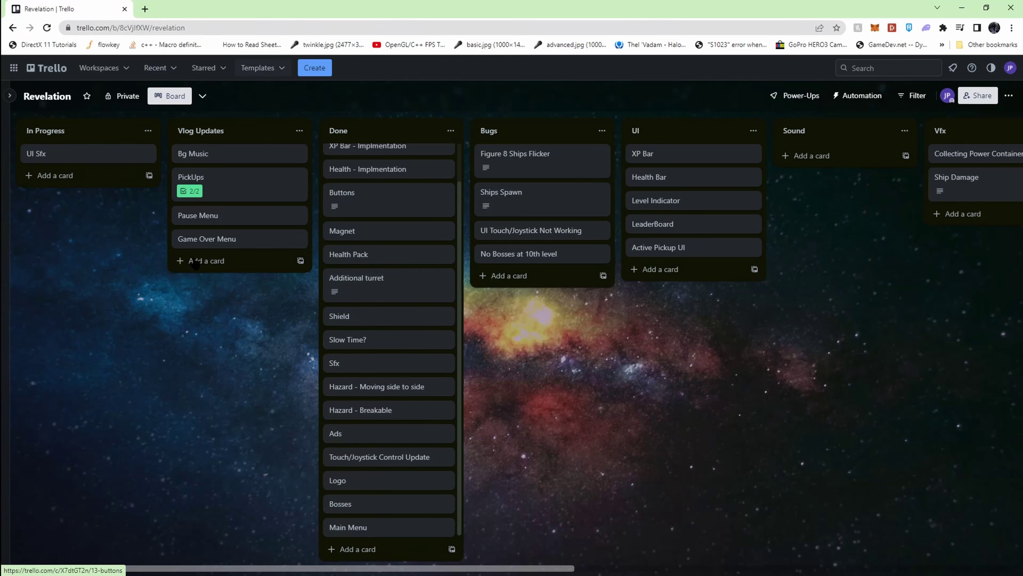
# Move the Pause Menu card and another card into Done, then check the Shield card's details.
pyautogui.moveTo(193, 219); pyautogui.dragTo(363, 527)
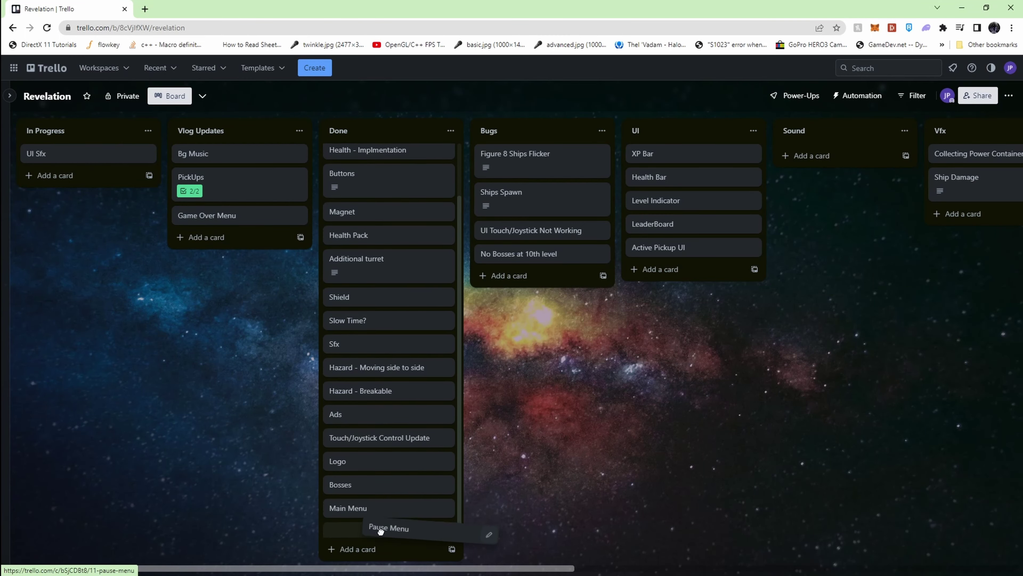
pyautogui.moveTo(221, 219); pyautogui.dragTo(403, 531)
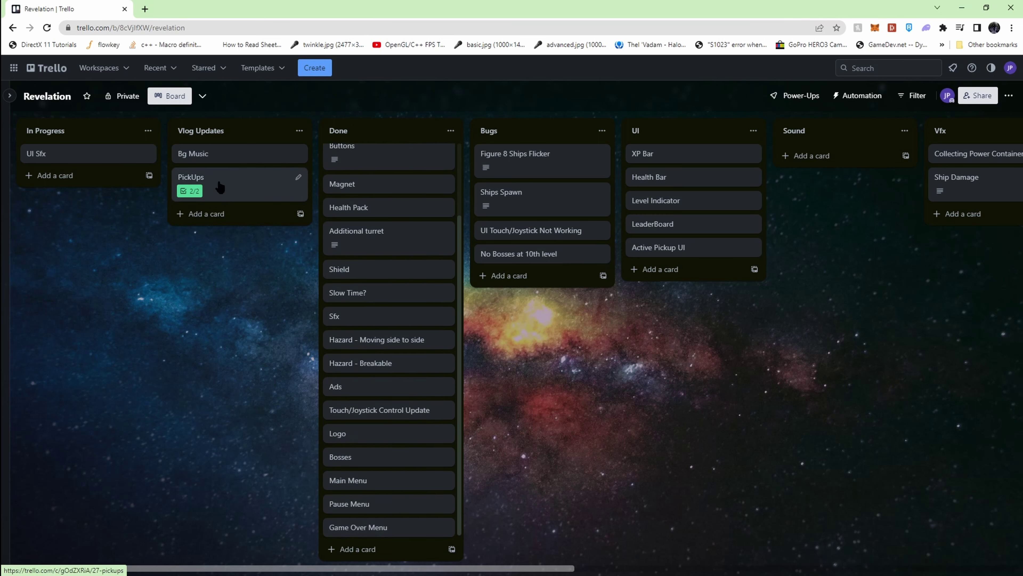
pyautogui.click(377, 270)
pyautogui.click(701, 94)
# Scroll the Revelation board up and down to review its lists.
pyautogui.scroll(3, 388, 403)
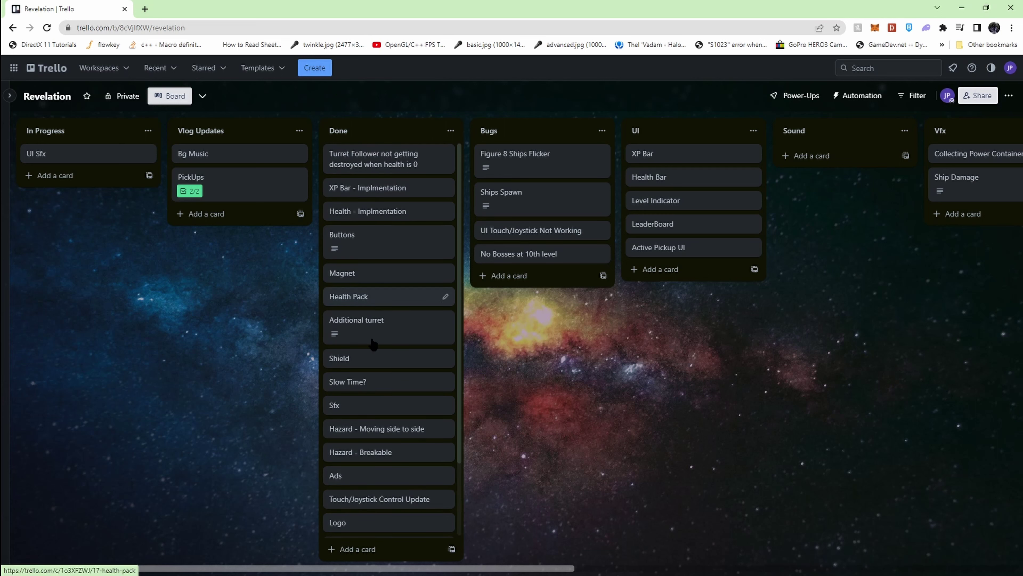
pyautogui.scroll(-2, 373, 342)
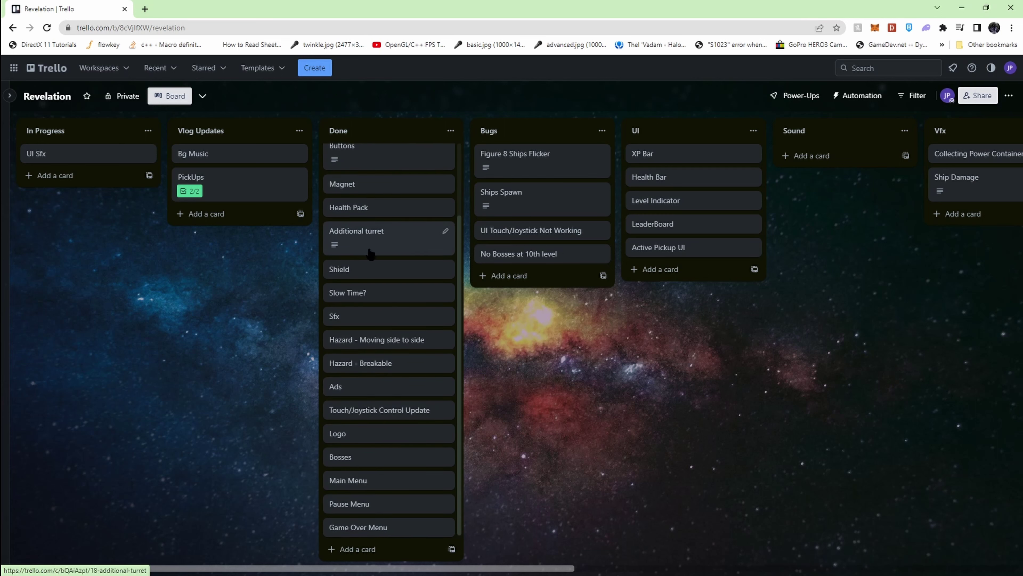
pyautogui.scroll(2, 383, 295)
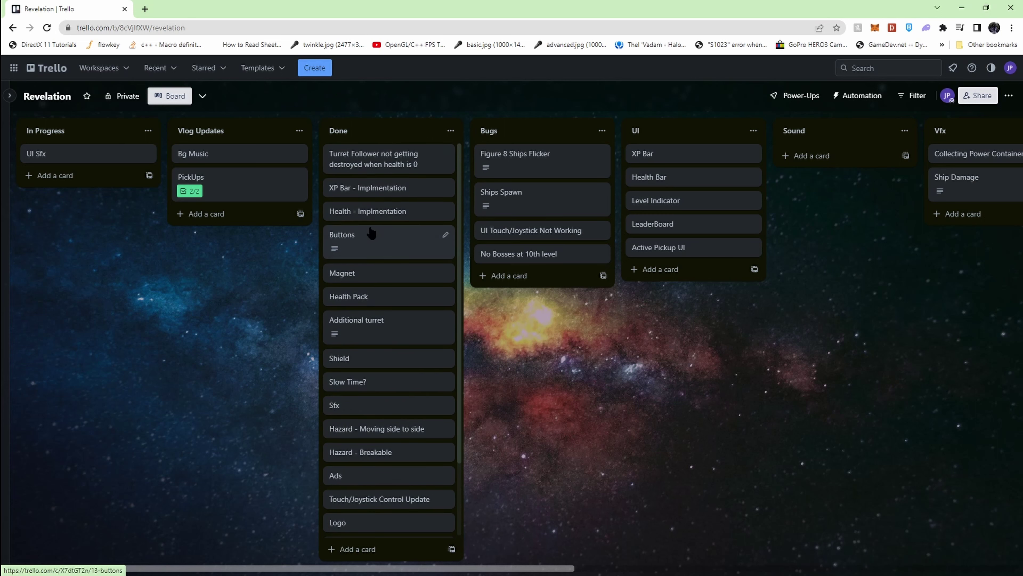
pyautogui.scroll(-2, 353, 219)
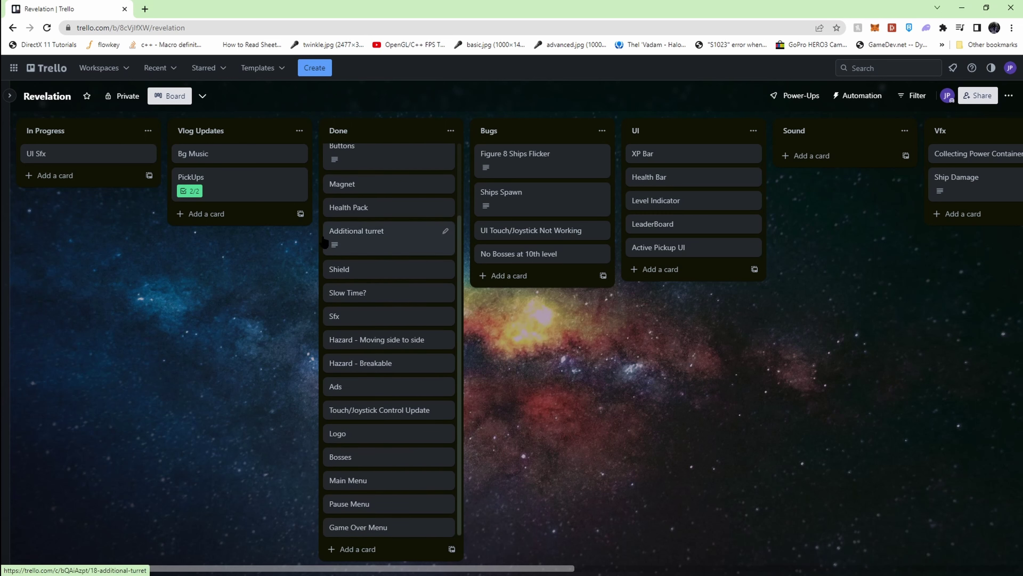
# Move PickUps and Bg Music to Done, Figure 8 Ships Flicker to In Progress, Active Pickup UI above LeaderBoard.
pyautogui.moveTo(216, 189); pyautogui.dragTo(365, 524)
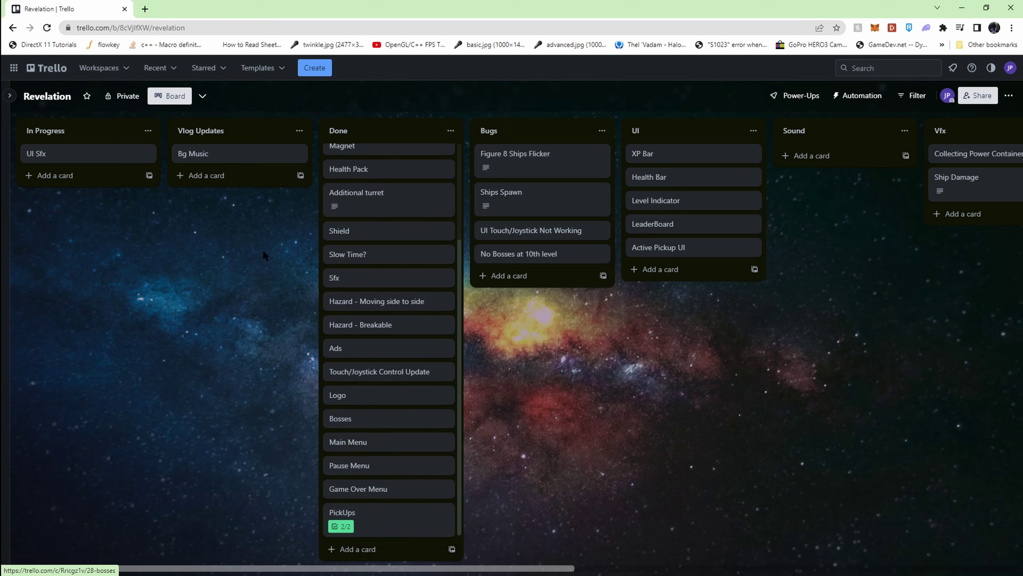
pyautogui.moveTo(203, 157); pyautogui.dragTo(381, 538)
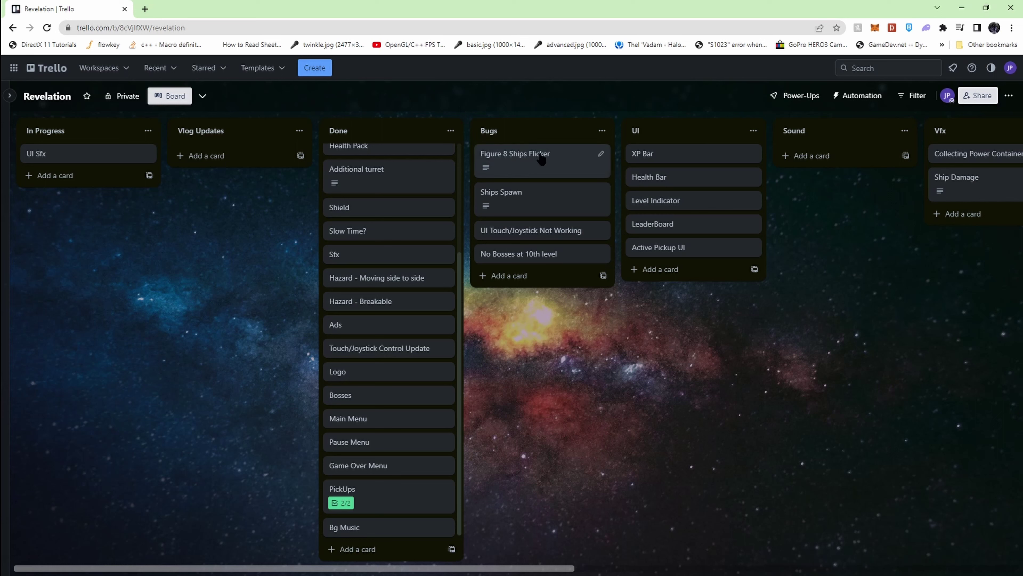
pyautogui.moveTo(525, 154); pyautogui.dragTo(86, 155)
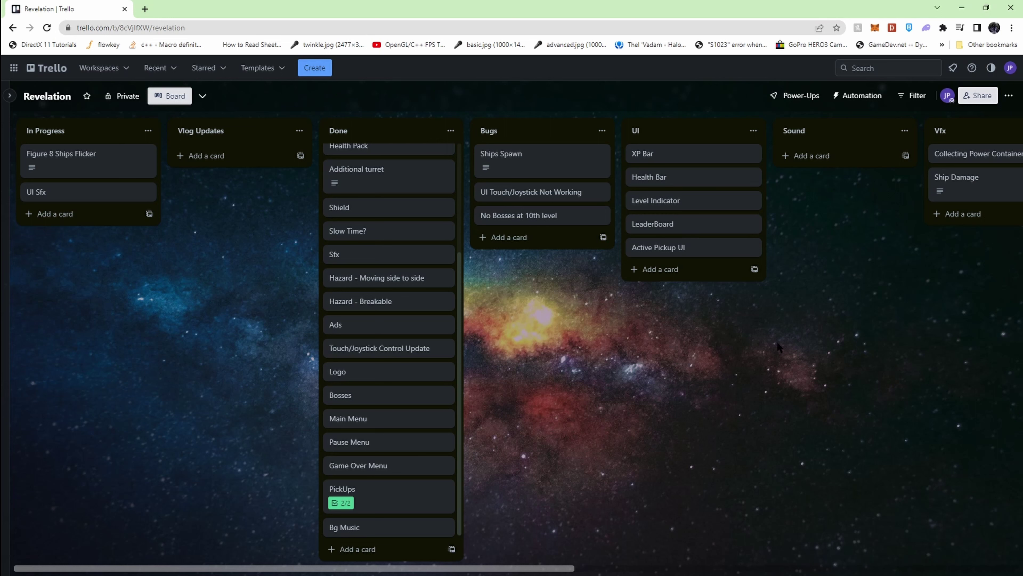
pyautogui.moveTo(676, 256); pyautogui.dragTo(676, 228)
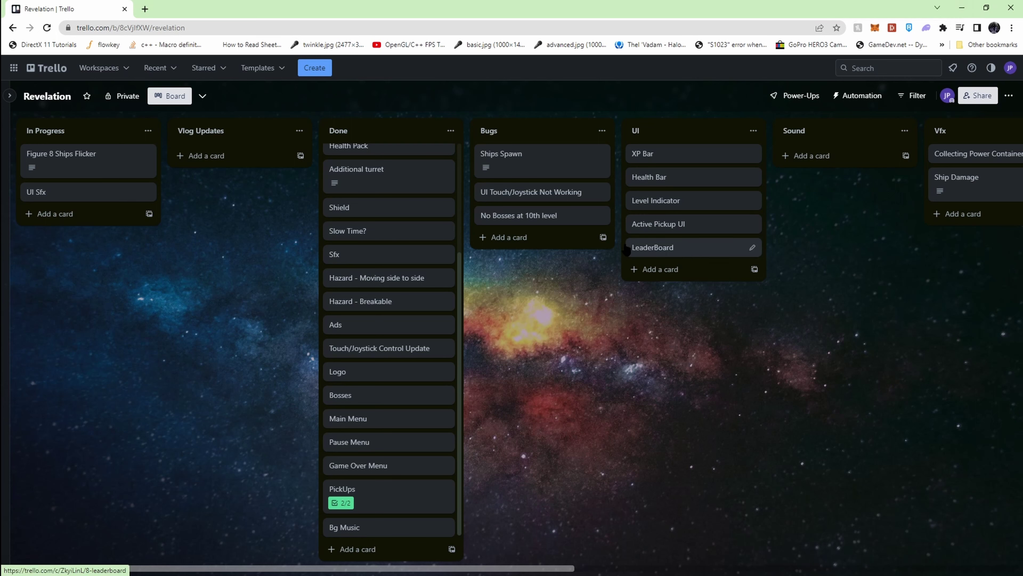
# Rearrange a few more cards on the board, then return to Unity and stop the running game.
pyautogui.moveTo(915, 375); pyautogui.dragTo(553, 372)
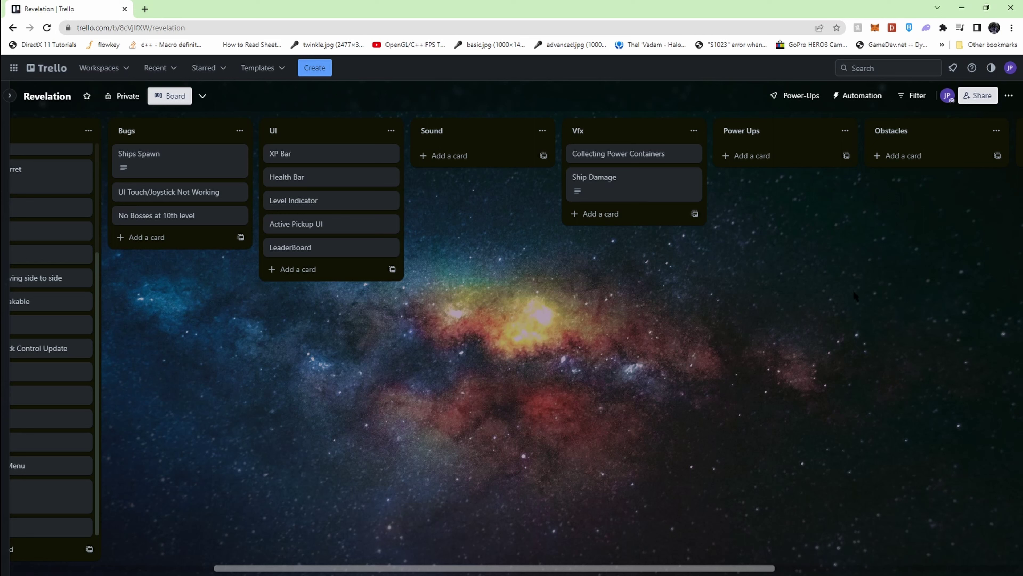
pyautogui.moveTo(654, 258); pyautogui.dragTo(472, 223)
pyautogui.moveTo(888, 338)
pyautogui.mouseDown()
pyautogui.moveTo(649, 362)
pyautogui.moveTo(892, 390)
pyautogui.mouseUp()
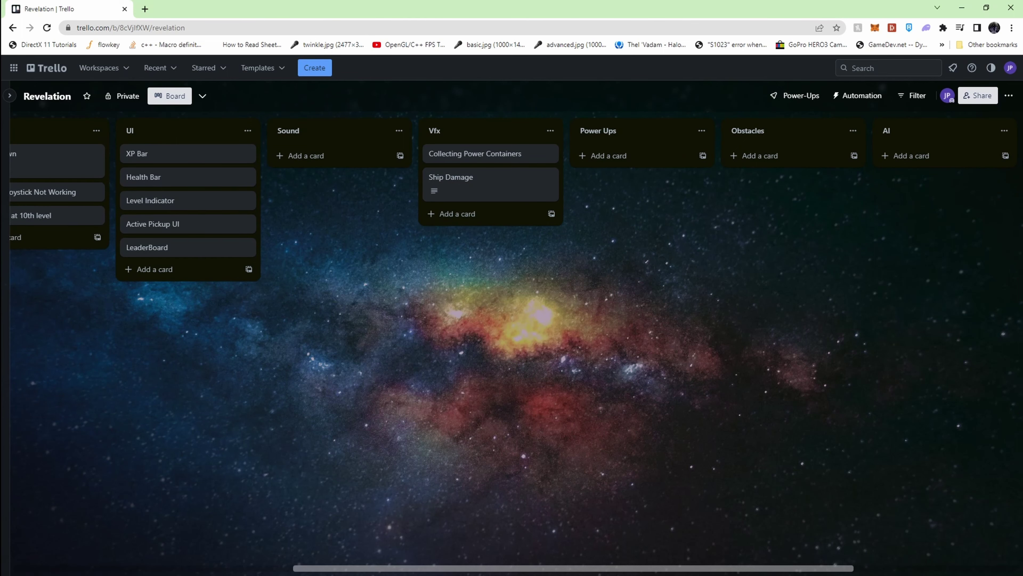
pyautogui.click(964, 9)
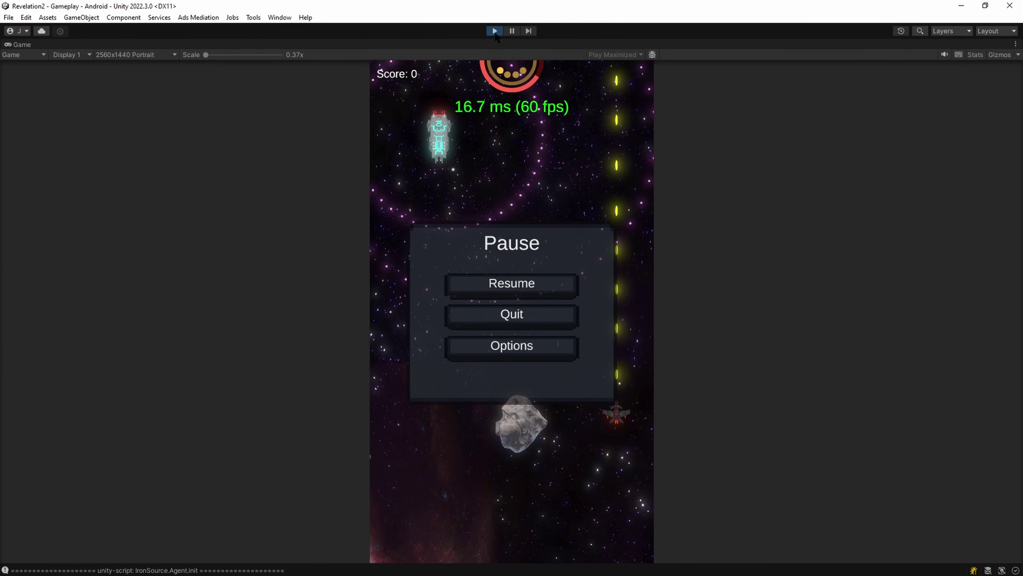
pyautogui.click(495, 31)
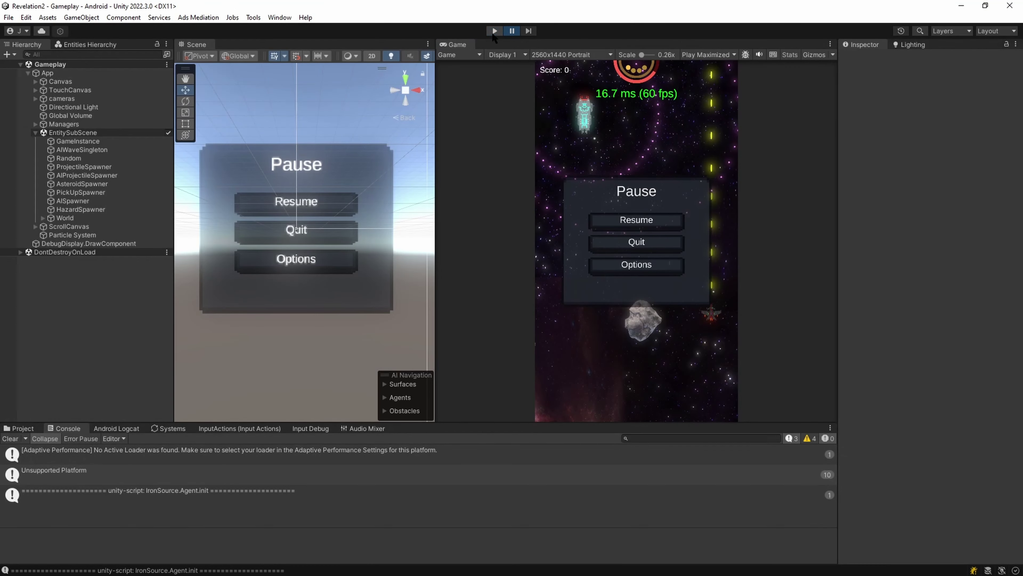
# Remove the forced 'true;//' from IsBossWave on line 280 of AISpawnerAspect.cs, save, and return to Unity.
pyautogui.hotkey('alt', 'Tab')
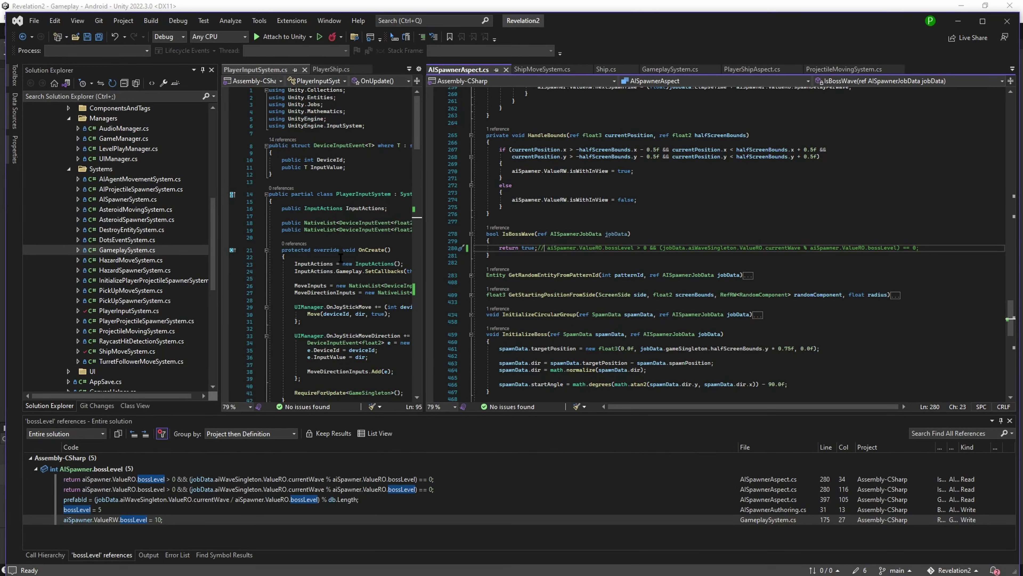
pyautogui.press('BackSpace')
pyautogui.press('BackSpace')
pyautogui.press('BackSpace')
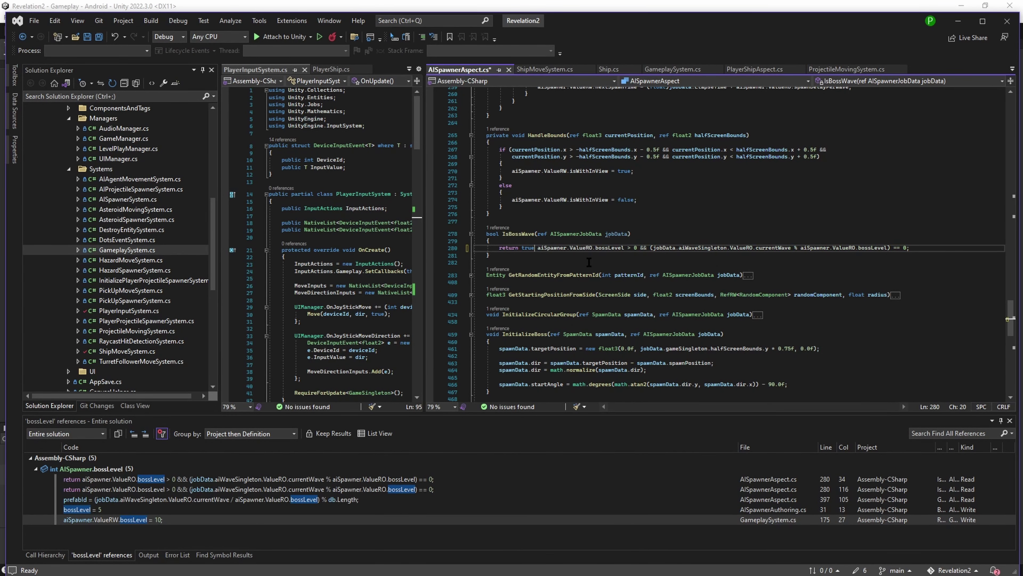
pyautogui.press('BackSpace')
pyautogui.press('BackSpace')
pyautogui.press('BackSpace')
pyautogui.press('BackSpace')
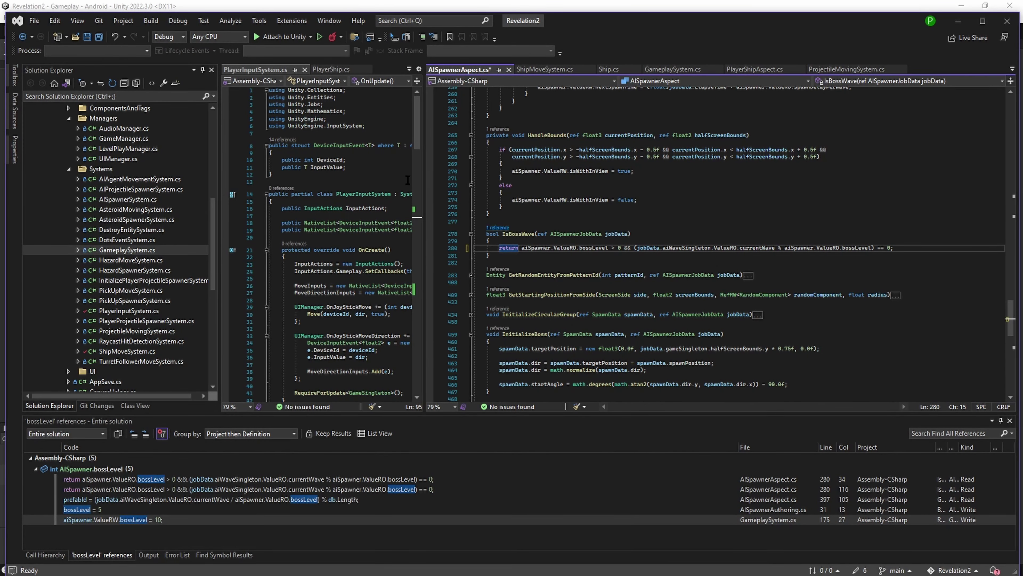
pyautogui.click(99, 37)
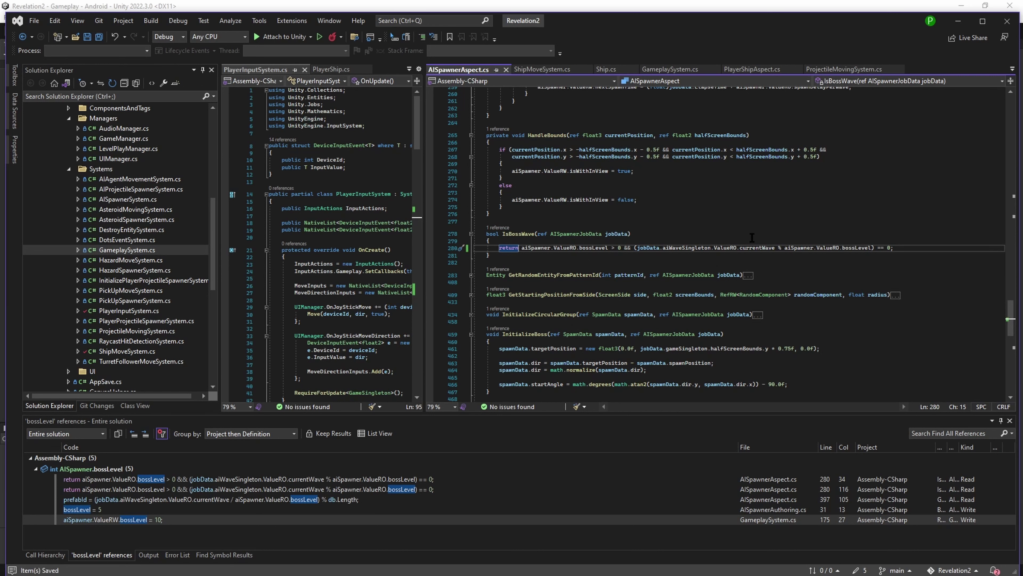
pyautogui.click(792, 7)
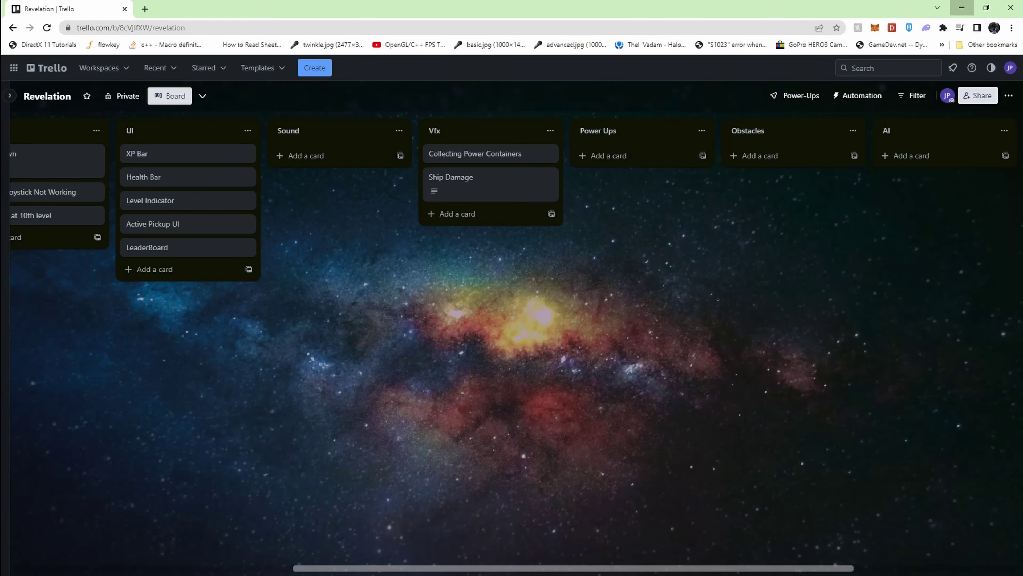
# Move the Trello board back to the left, then minimize Chrome to reveal Unity.
pyautogui.moveTo(286, 353); pyautogui.dragTo(453, 365)
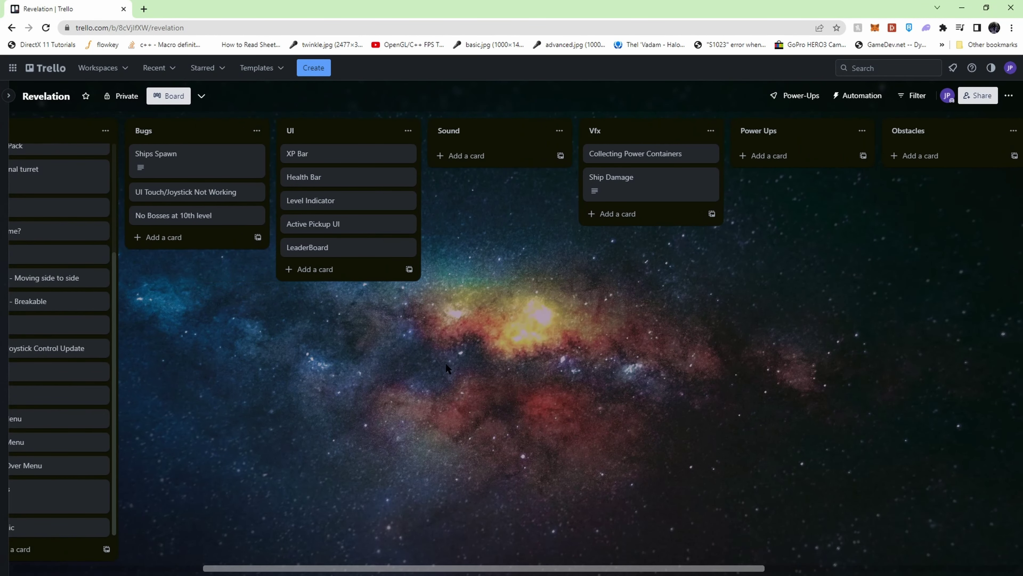
pyautogui.hscroll(-5, 509, 367)
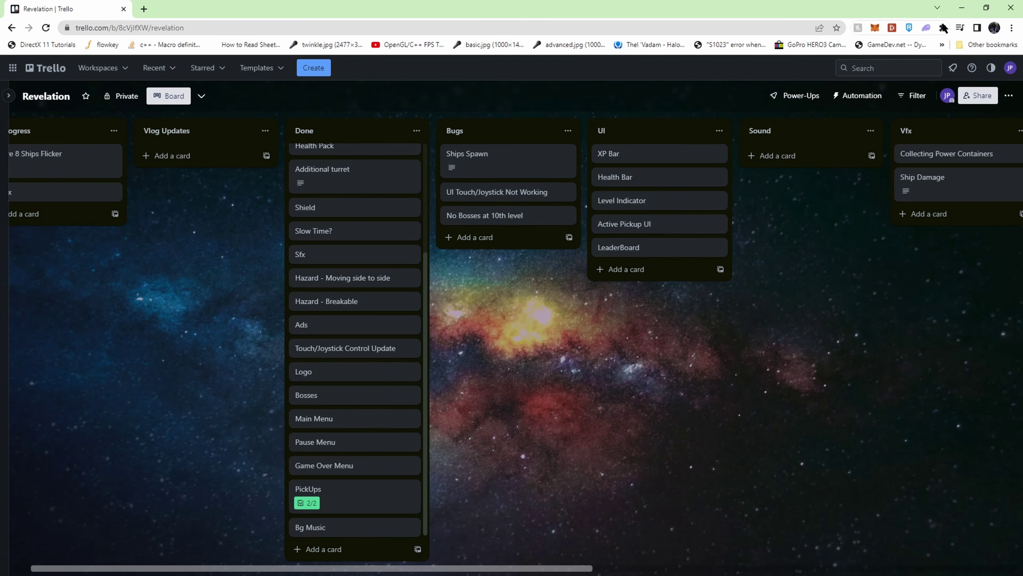
pyautogui.click(961, 10)
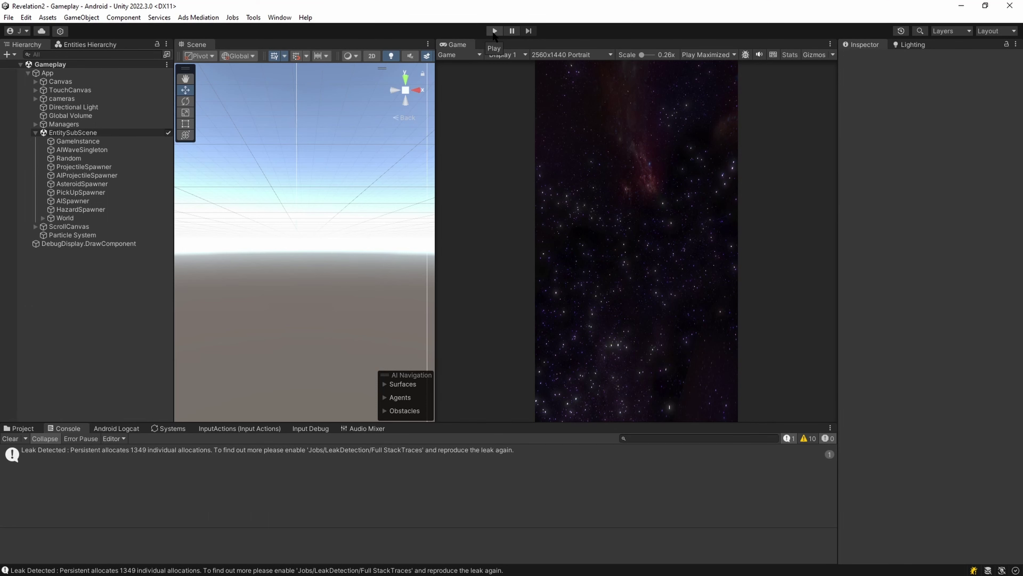
# Enter Play mode, start a new game, and steer the ship down-right, down-left, then up.
pyautogui.click(495, 31)
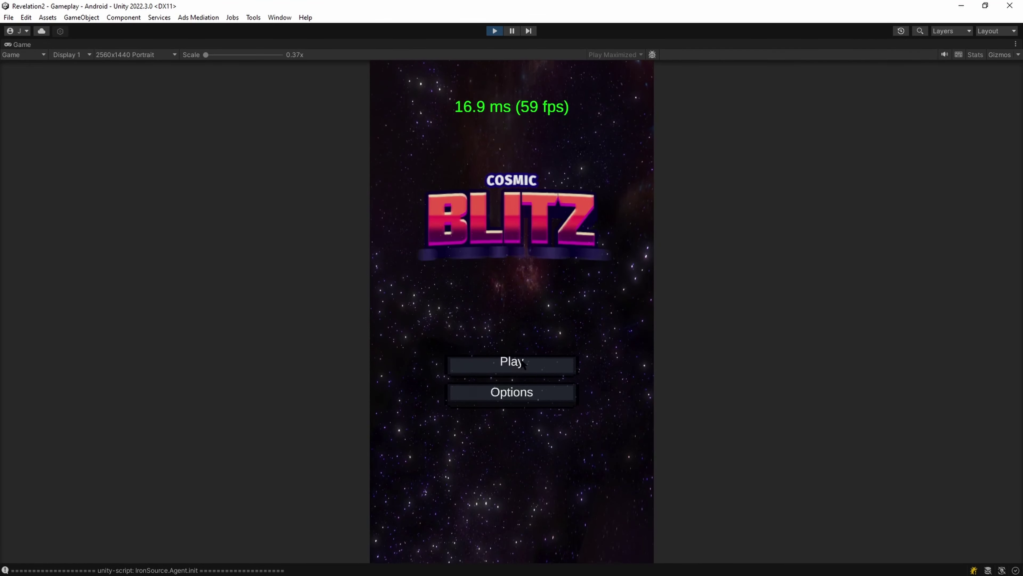
pyautogui.click(512, 362)
pyautogui.moveTo(512, 362); pyautogui.dragTo(535, 457)
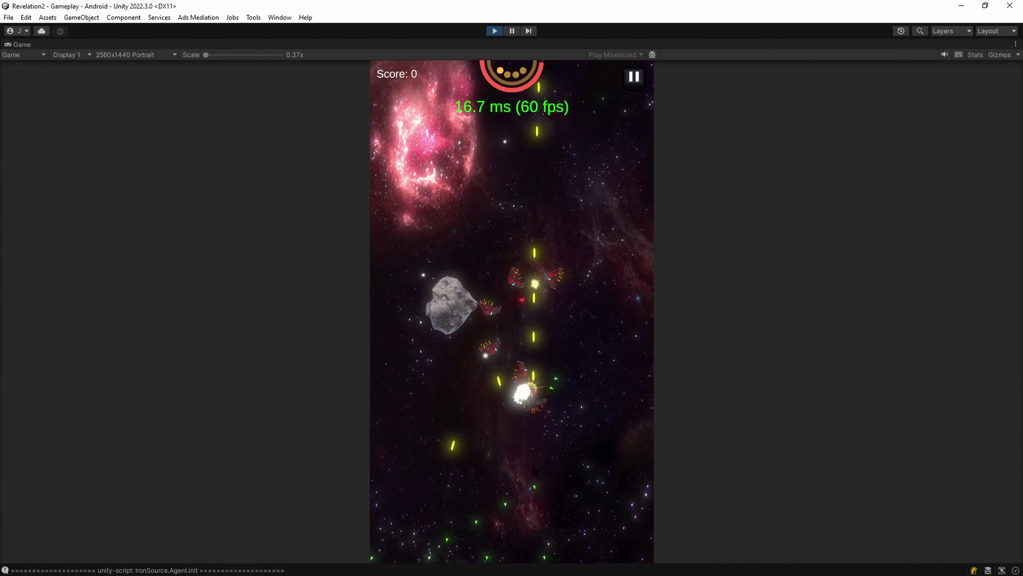
pyautogui.moveTo(536, 459)
pyautogui.mouseDown()
pyautogui.moveTo(532, 513)
pyautogui.moveTo(502, 561)
pyautogui.moveTo(403, 233)
pyautogui.moveTo(533, 556)
pyautogui.moveTo(488, 544)
pyautogui.moveTo(451, 458)
pyautogui.mouseUp()
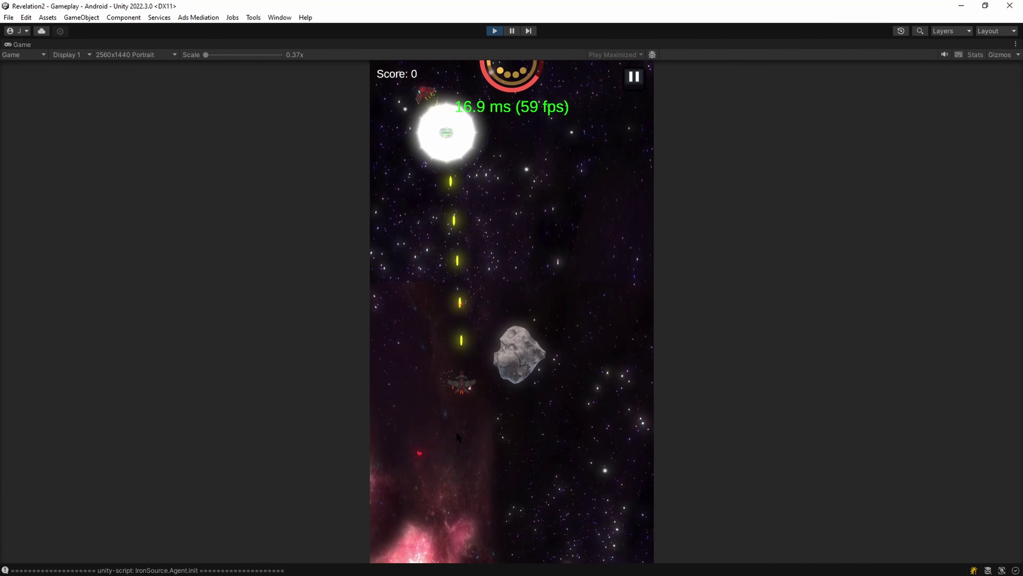
pyautogui.moveTo(451, 459)
pyautogui.mouseDown()
pyautogui.moveTo(508, 461)
pyautogui.moveTo(497, 457)
pyautogui.moveTo(513, 387)
pyautogui.moveTo(454, 448)
pyautogui.mouseUp()
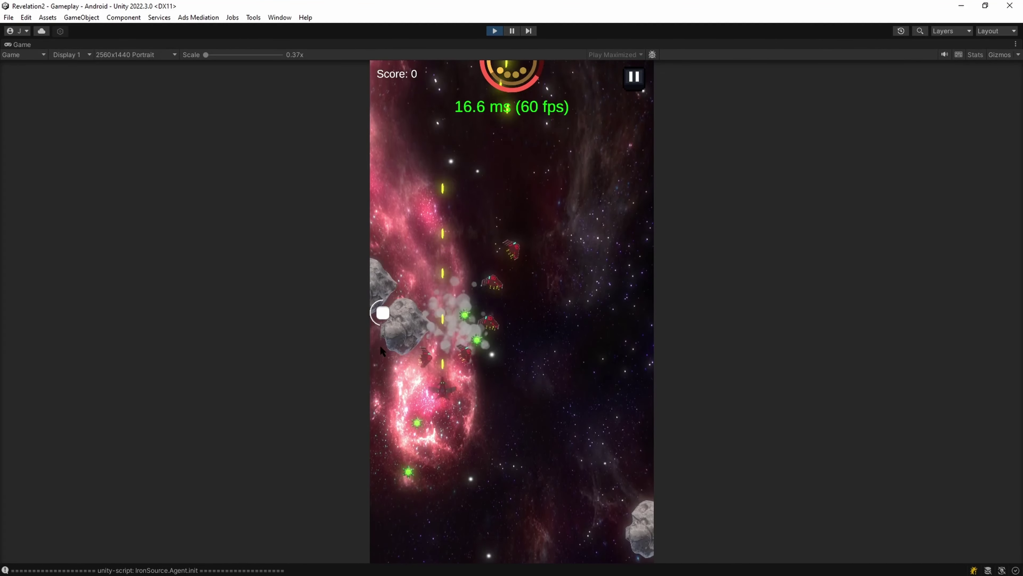
# Steer the ship right, upward, then down-left to dodge asteroids in the field.
pyautogui.press('Right')
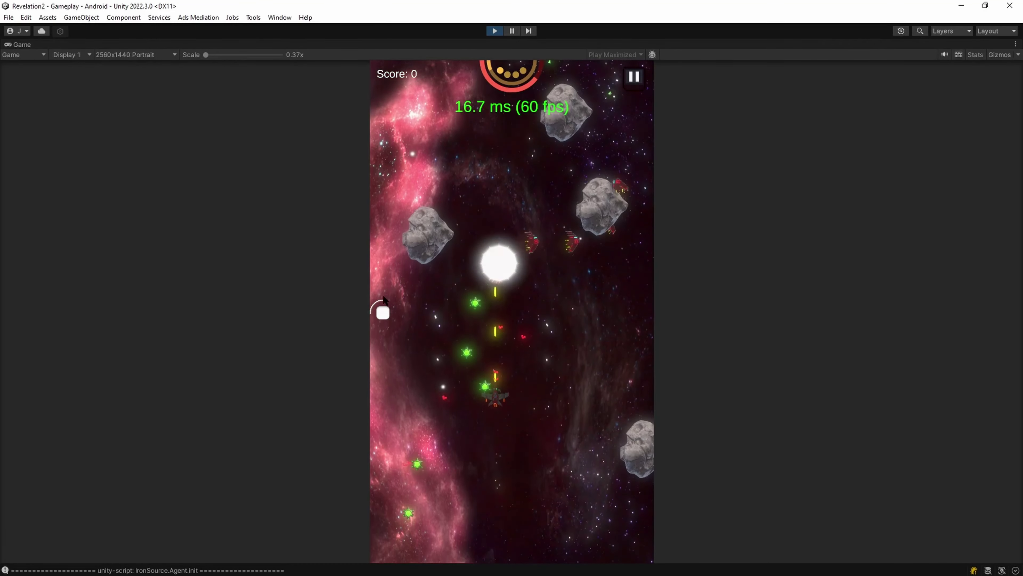
pyautogui.moveTo(497, 407)
pyautogui.mouseDown()
pyautogui.moveTo(477, 388)
pyautogui.moveTo(498, 287)
pyautogui.moveTo(433, 383)
pyautogui.moveTo(511, 505)
pyautogui.mouseUp()
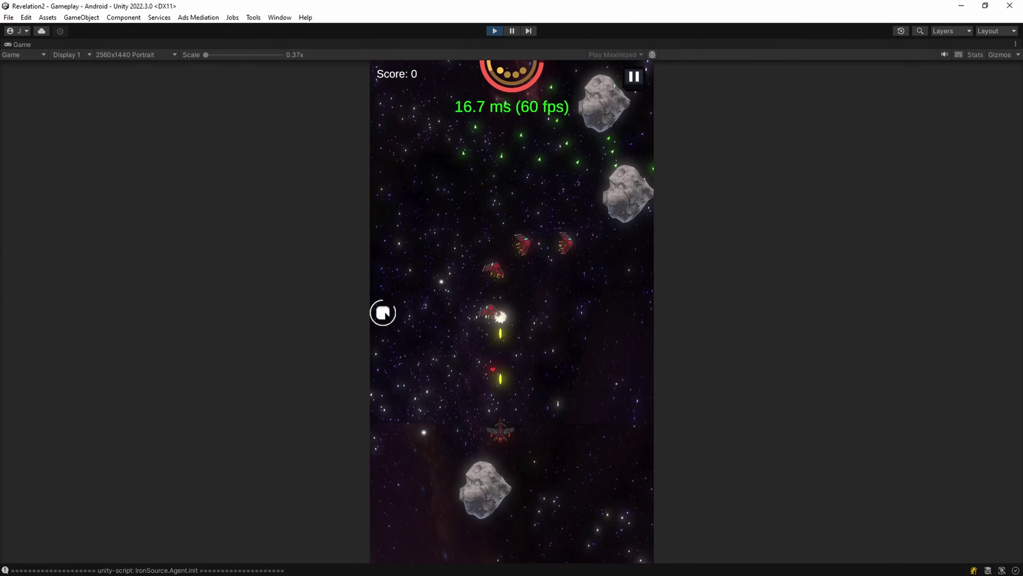
pyautogui.moveTo(489, 340); pyautogui.dragTo(508, 234)
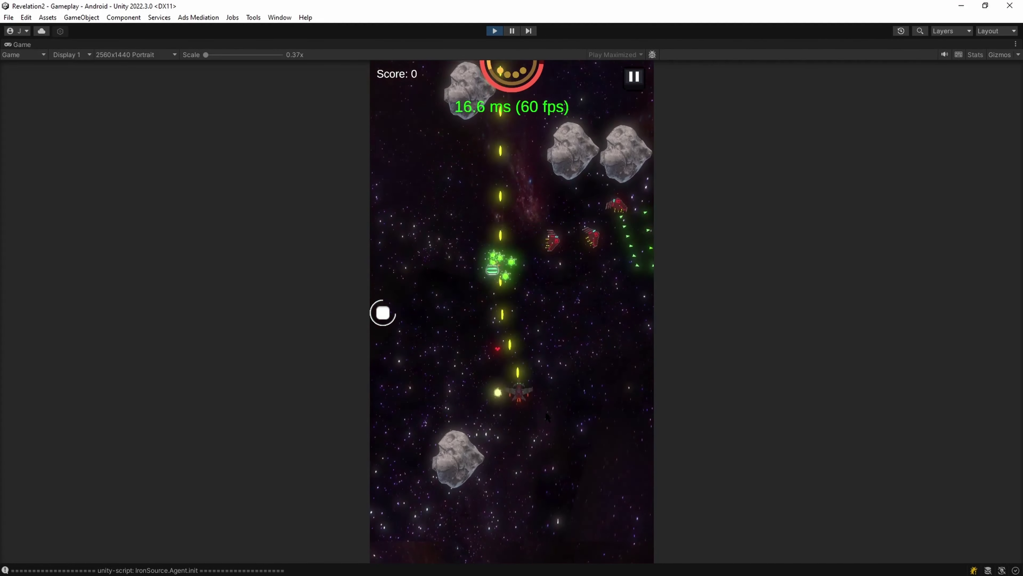
pyautogui.moveTo(517, 322); pyautogui.dragTo(565, 332)
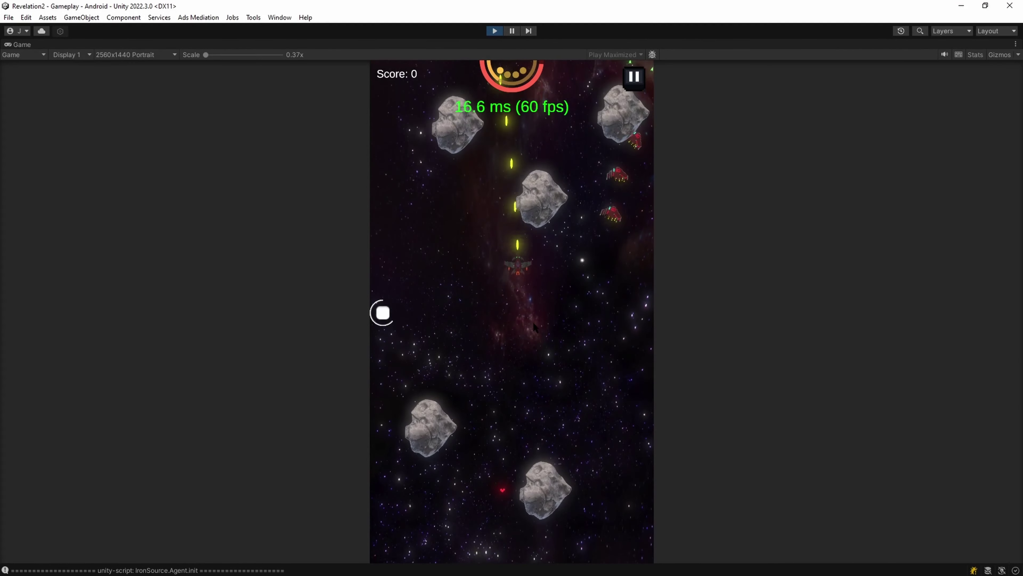
pyautogui.moveTo(609, 439)
pyautogui.mouseDown()
pyautogui.moveTo(497, 489)
pyautogui.moveTo(501, 435)
pyautogui.moveTo(586, 489)
pyautogui.moveTo(496, 526)
pyautogui.moveTo(522, 486)
pyautogui.moveTo(511, 359)
pyautogui.moveTo(563, 552)
pyautogui.moveTo(532, 555)
pyautogui.moveTo(585, 466)
pyautogui.moveTo(550, 373)
pyautogui.moveTo(534, 561)
pyautogui.moveTo(481, 561)
pyautogui.mouseUp()
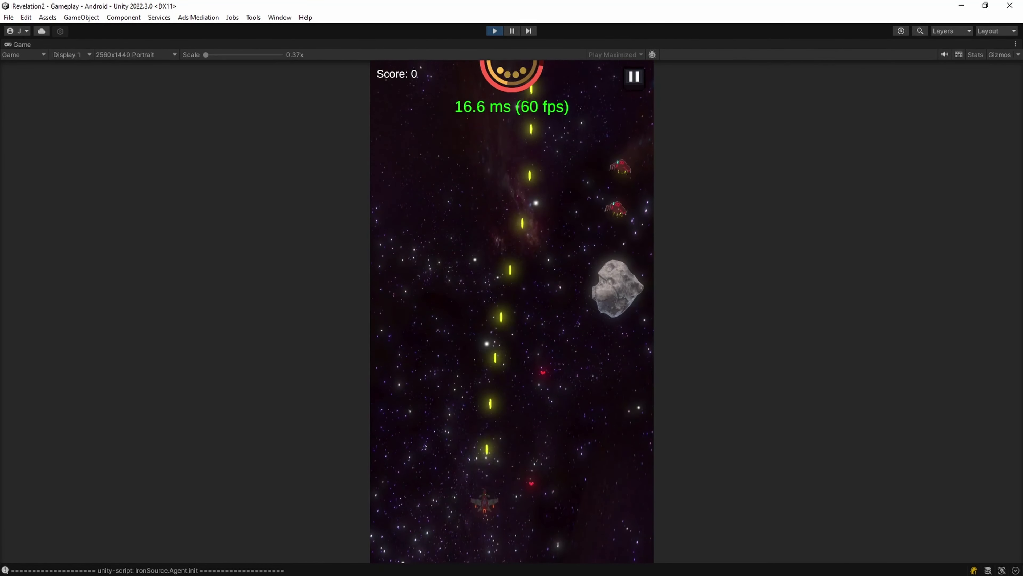
# Exit Play mode with the toolbar Play button to return to the Gameplay scene.
pyautogui.click(495, 31)
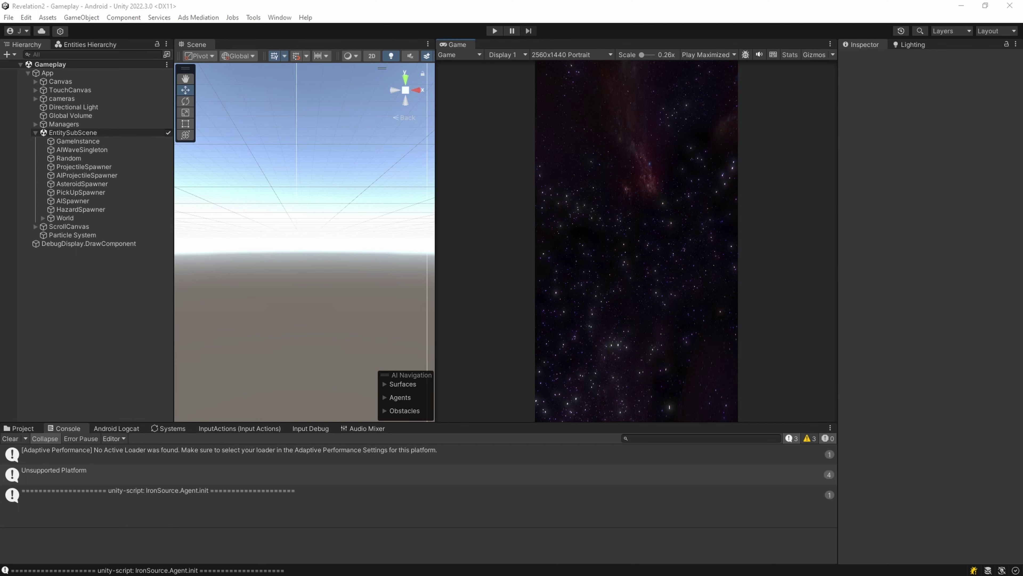
# Switch to the YouTube Revelation review page, scroll through it, and close the Watch later panel.
pyautogui.hotkey('alt', 'Tab')
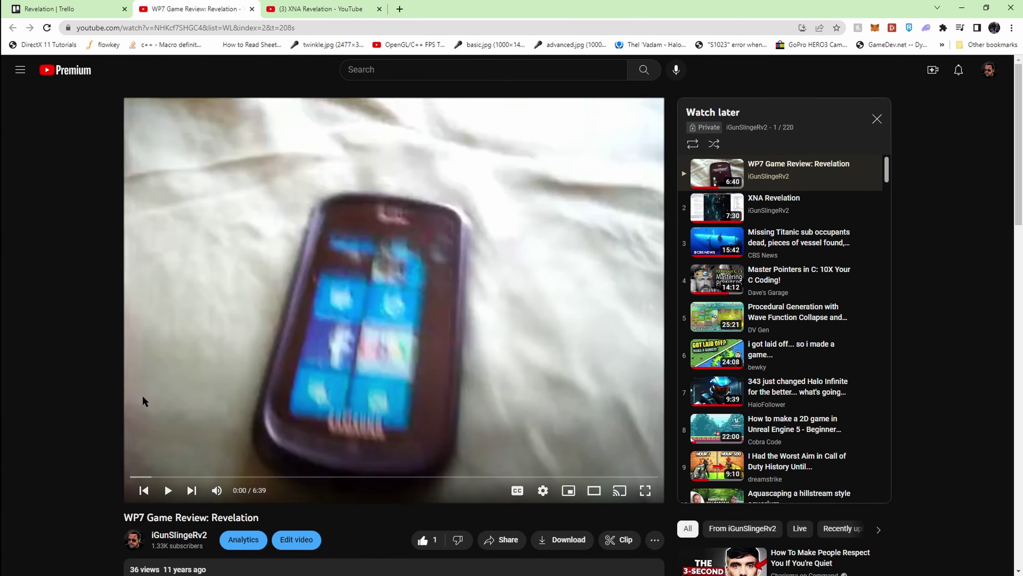
pyautogui.scroll(-2, 200, 467)
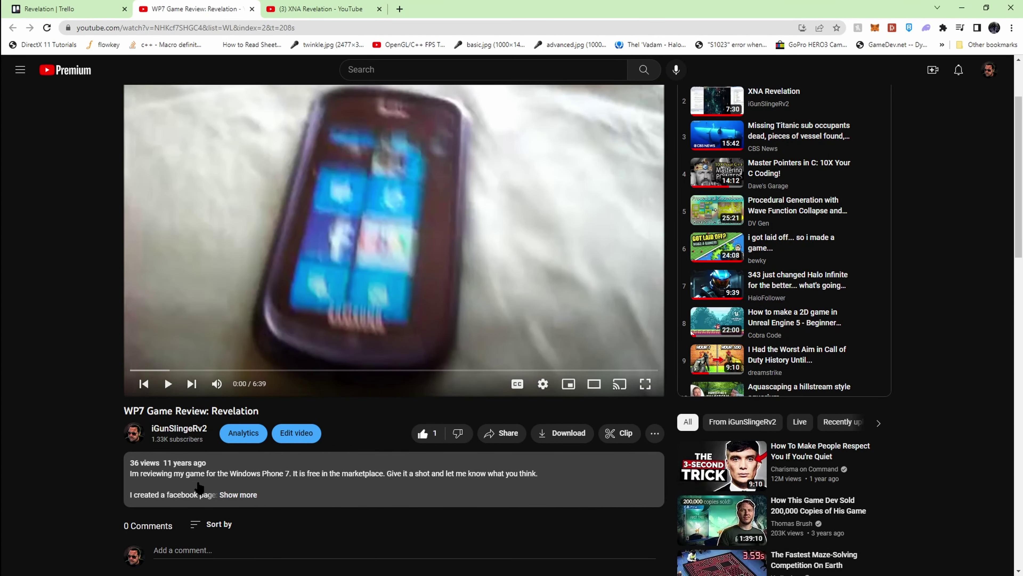
pyautogui.scroll(2, 564, 323)
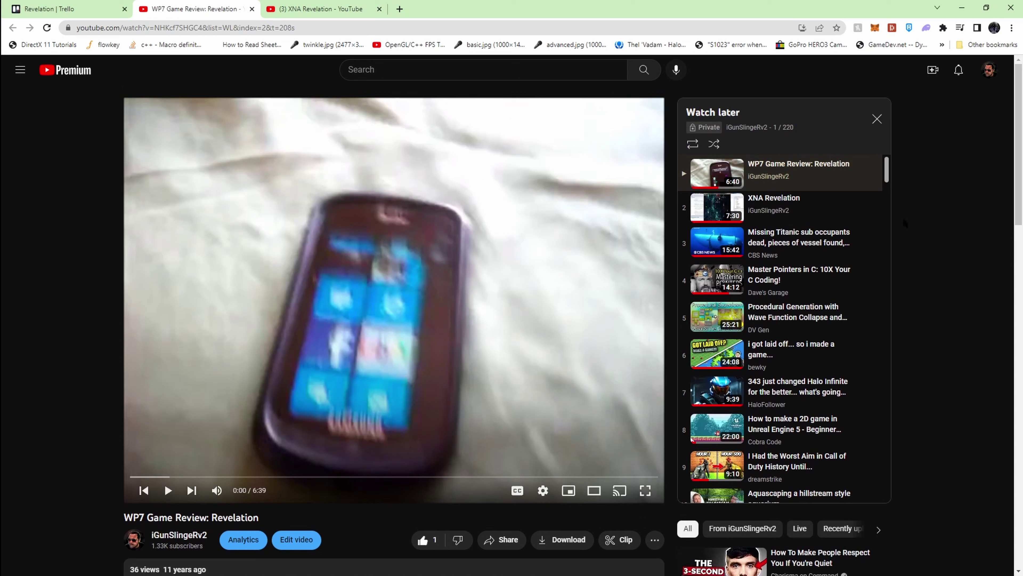
pyautogui.click(877, 120)
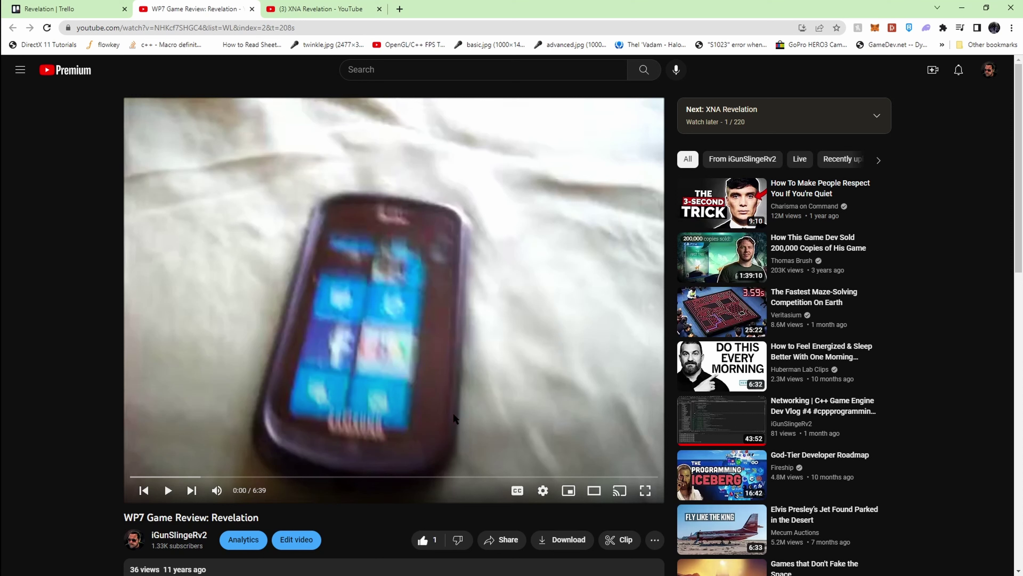
# Pick a playback resolution in the video quality settings and start the WP7 Revelation review.
pyautogui.click(544, 493)
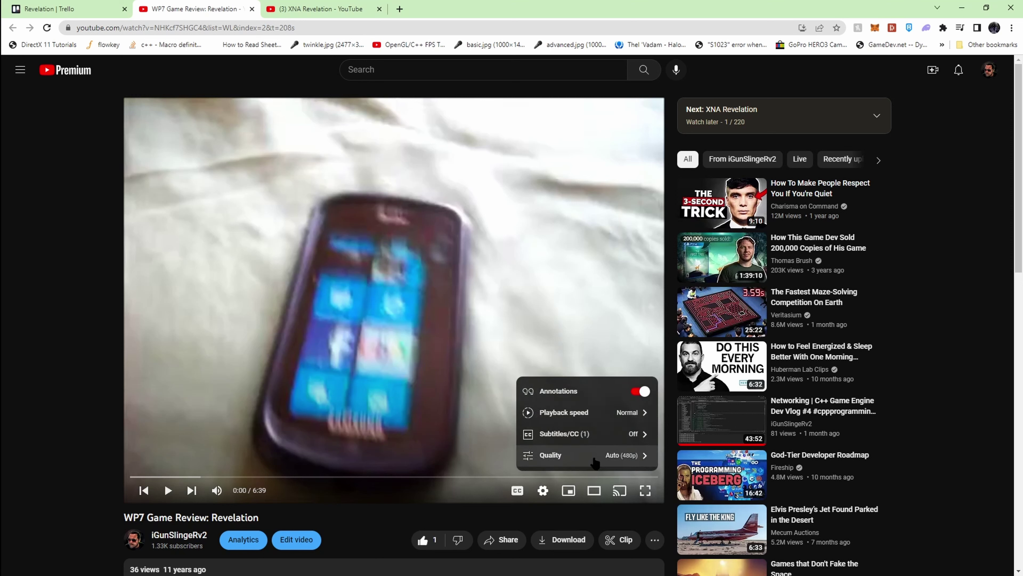
pyautogui.click(585, 455)
pyautogui.click(615, 389)
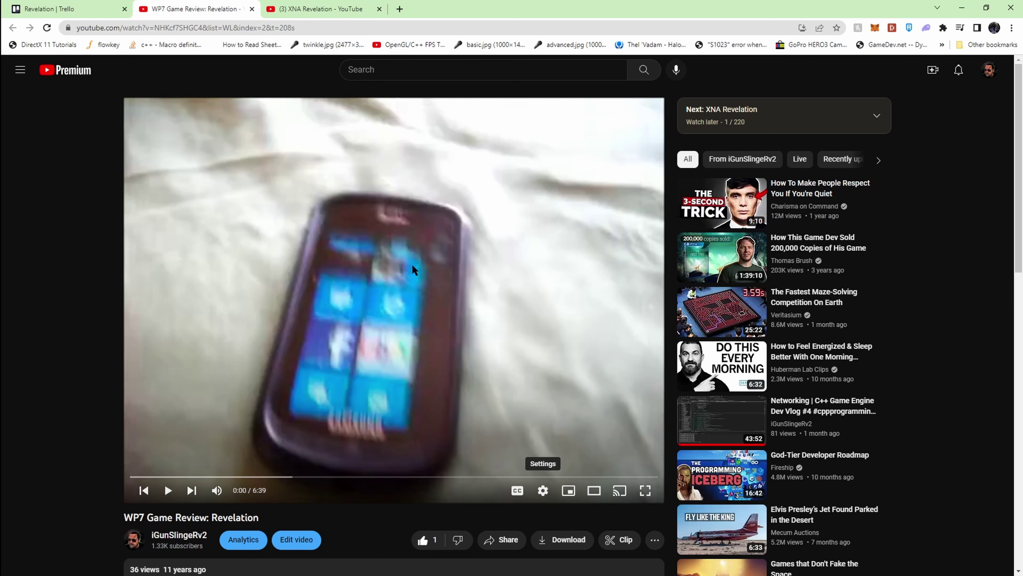
pyautogui.click(389, 246)
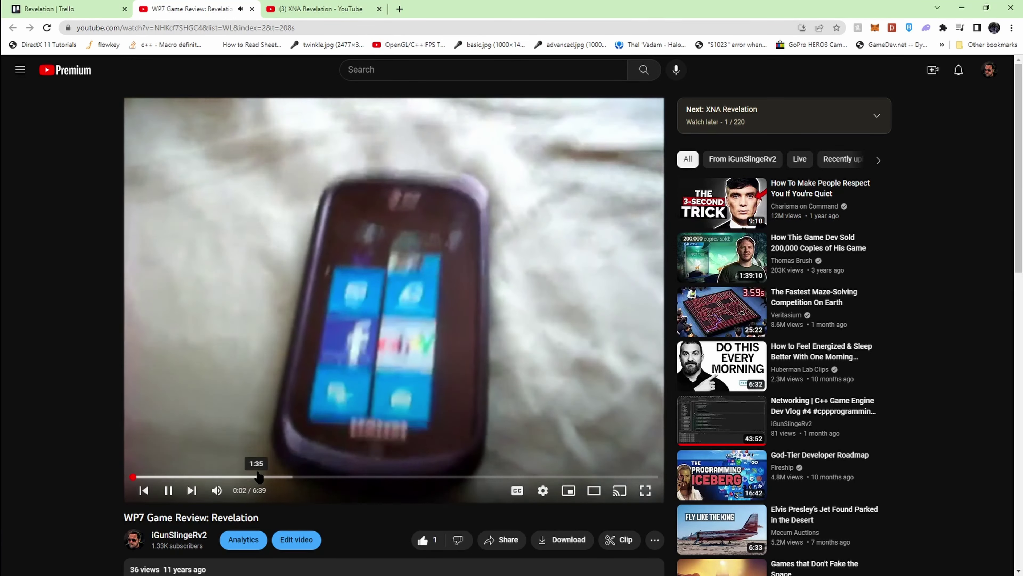
# Scrub the review between about 0:19 and 1:37, settle near 0:54, and switch to theater mode.
pyautogui.click(258, 477)
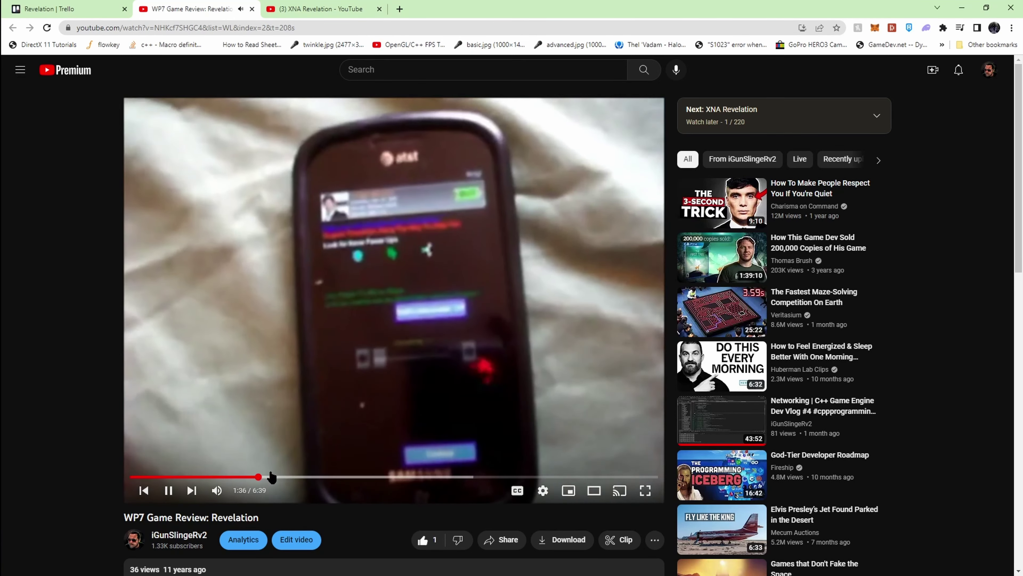
pyautogui.click(218, 477)
pyautogui.click(199, 476)
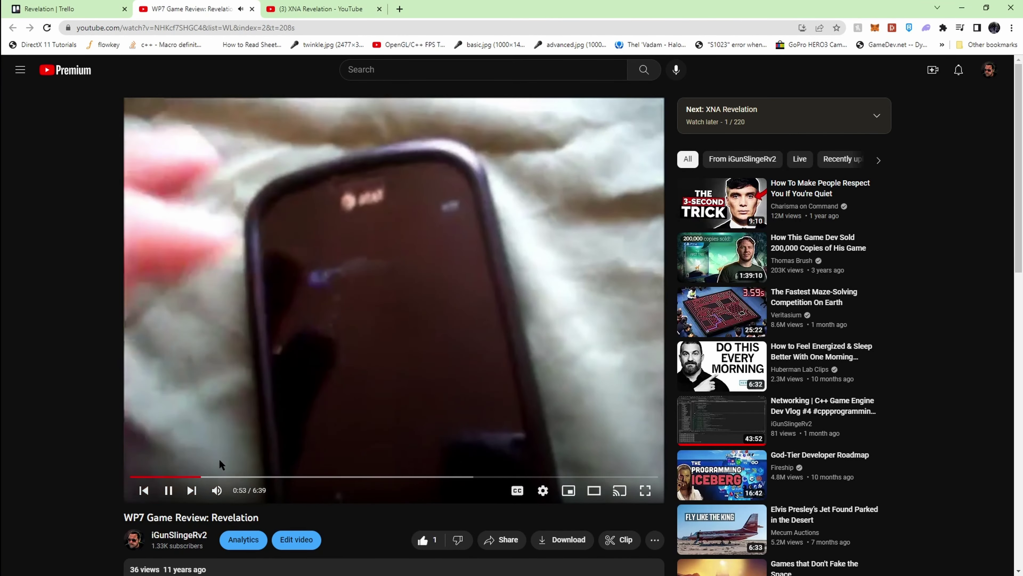
pyautogui.click(156, 475)
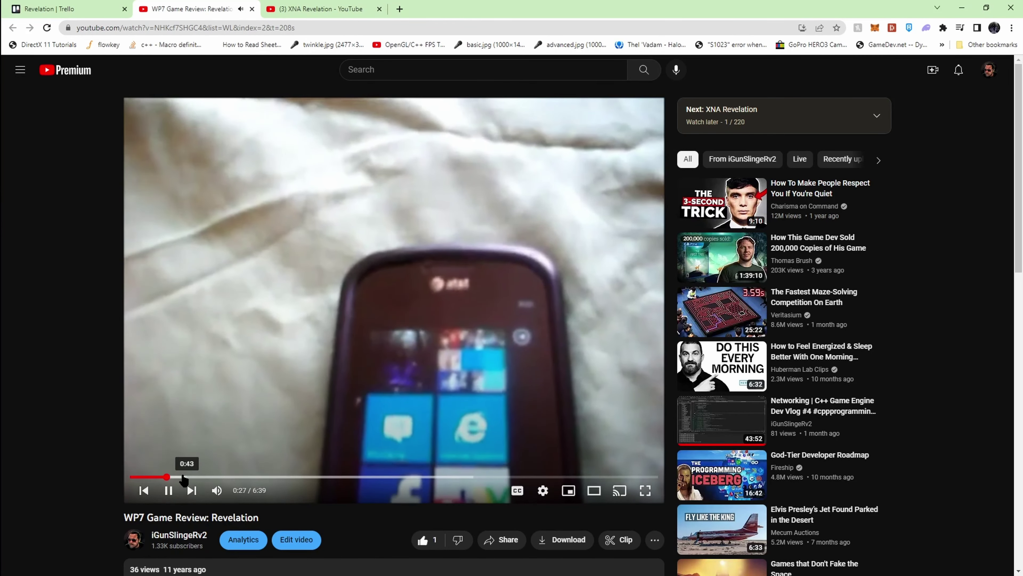
pyautogui.click(211, 477)
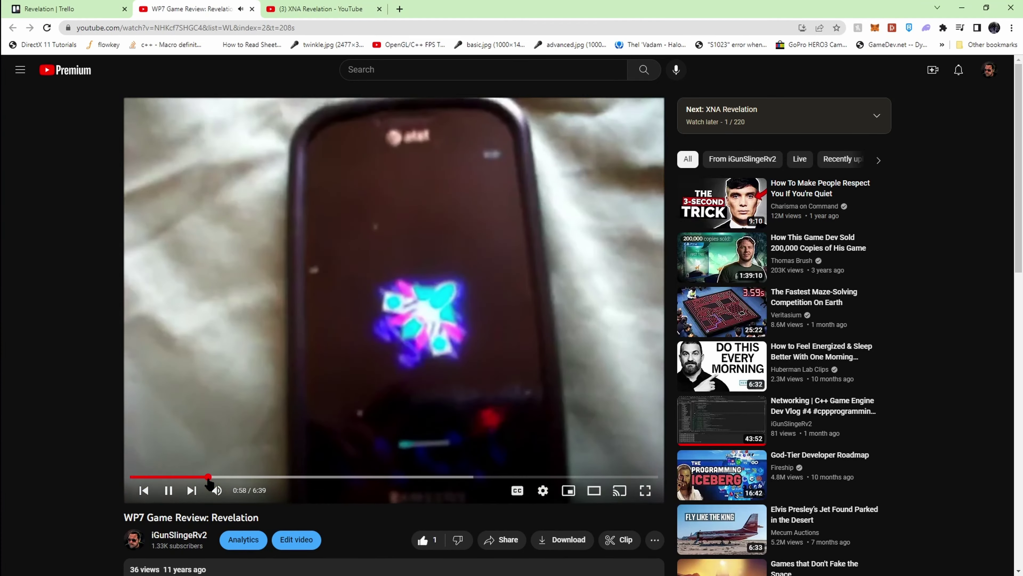
pyautogui.moveTo(221, 478); pyautogui.dragTo(194, 478)
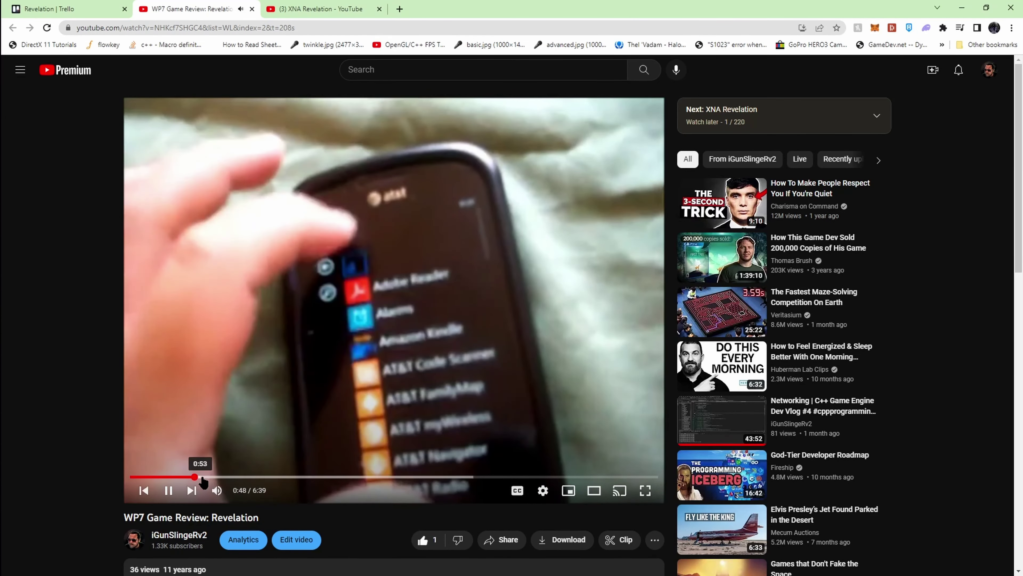
pyautogui.click(202, 478)
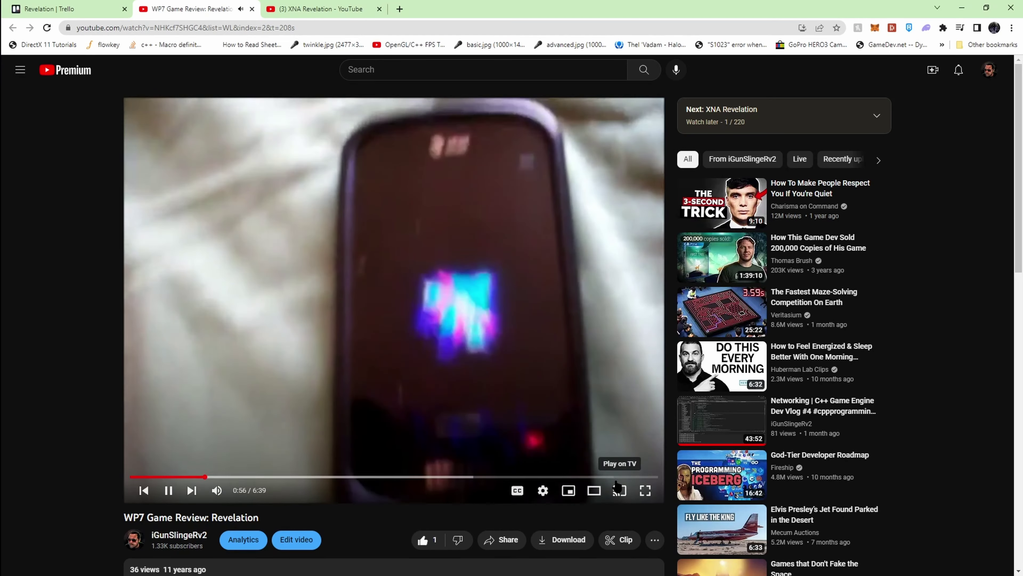
pyautogui.click(594, 490)
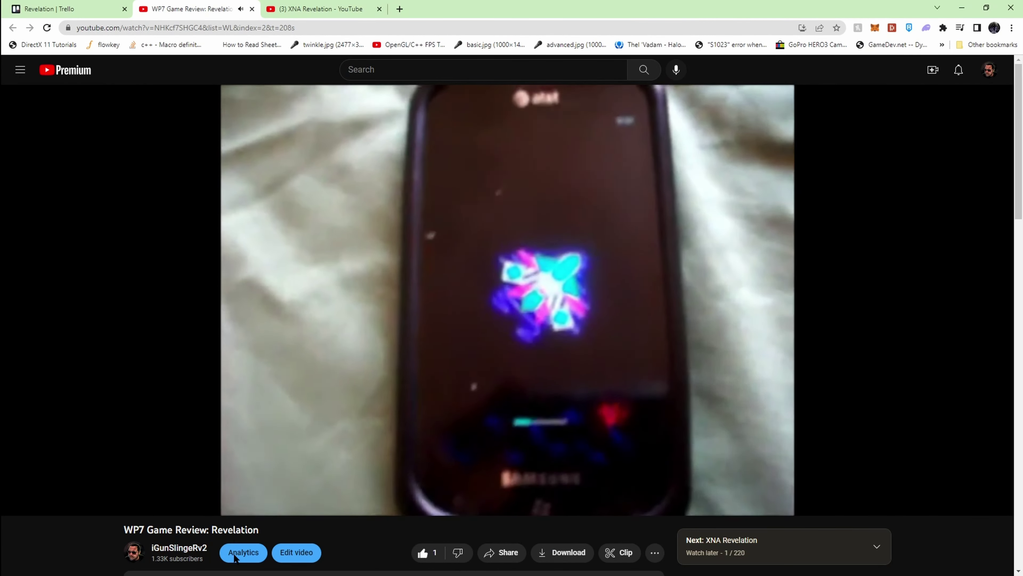
# Seek the review forward to about 1:07, then to the Revelation title screen near 1:19.
pyautogui.click(177, 489)
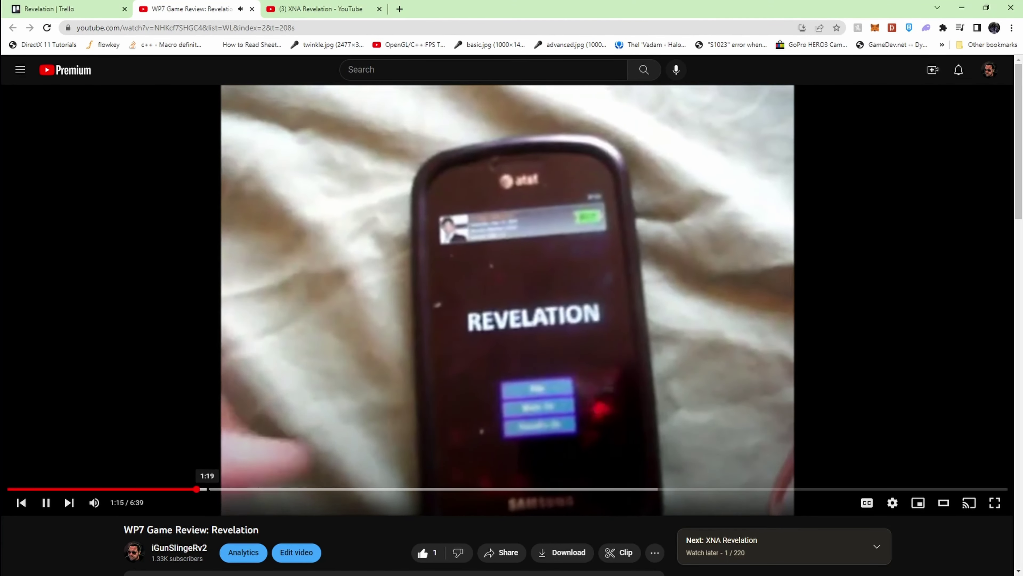
pyautogui.click(206, 489)
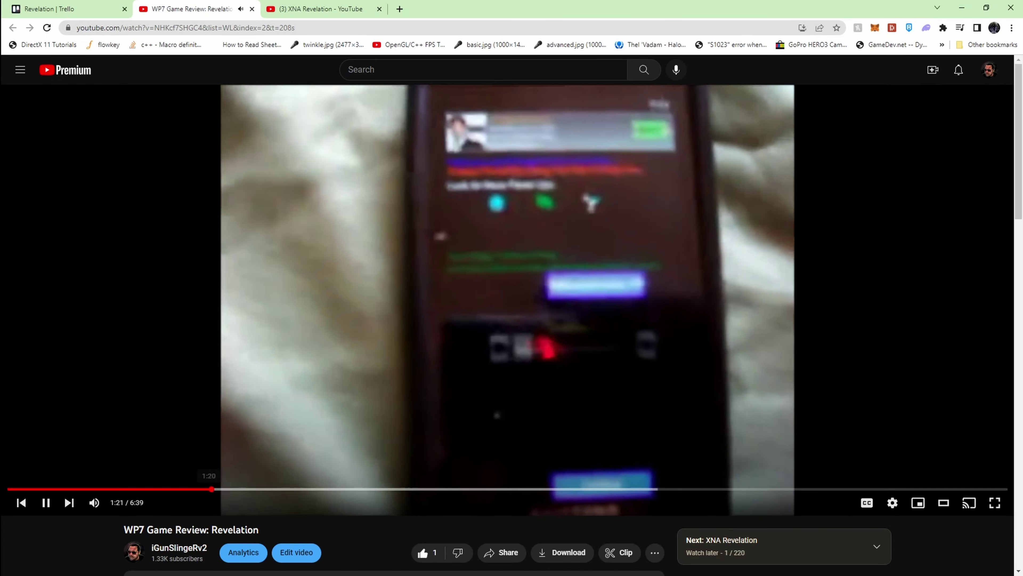